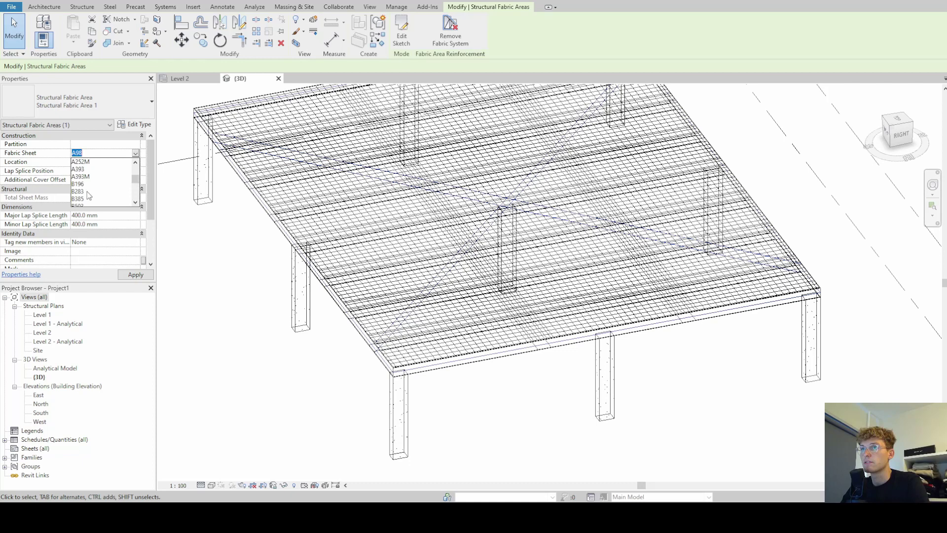
Set the structural fabric area's fabric sheet to B196 and its lap splice position to Minor Half-way Stagger.
left_click(87, 184)
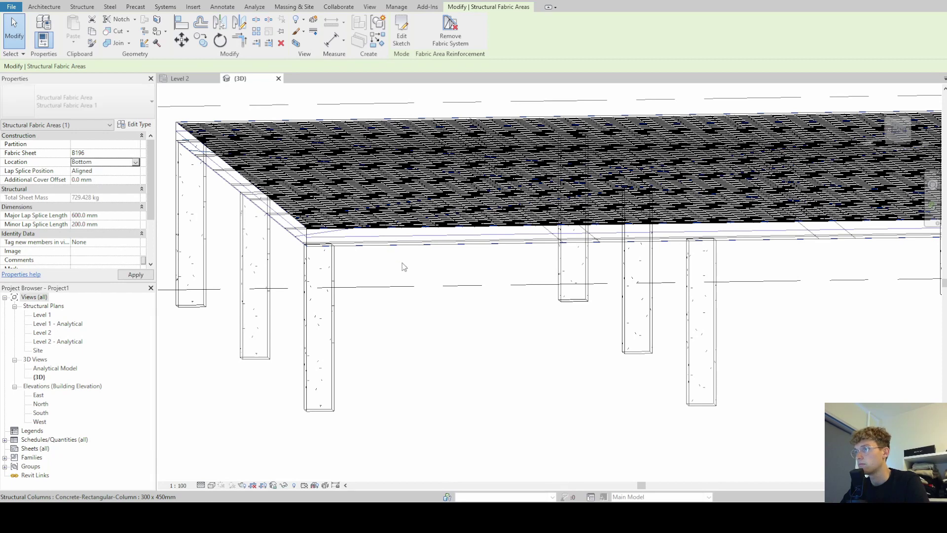
left_click(429, 332)
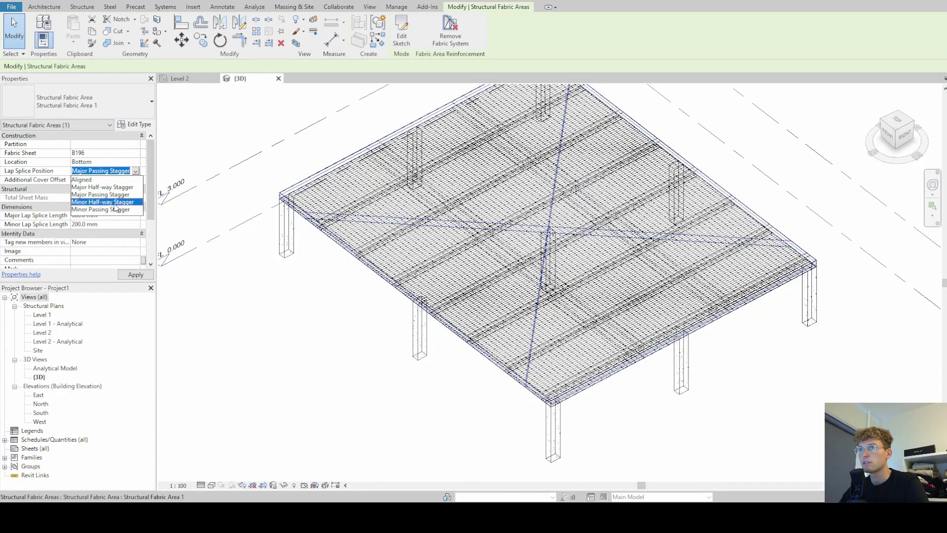
left_click(114, 202)
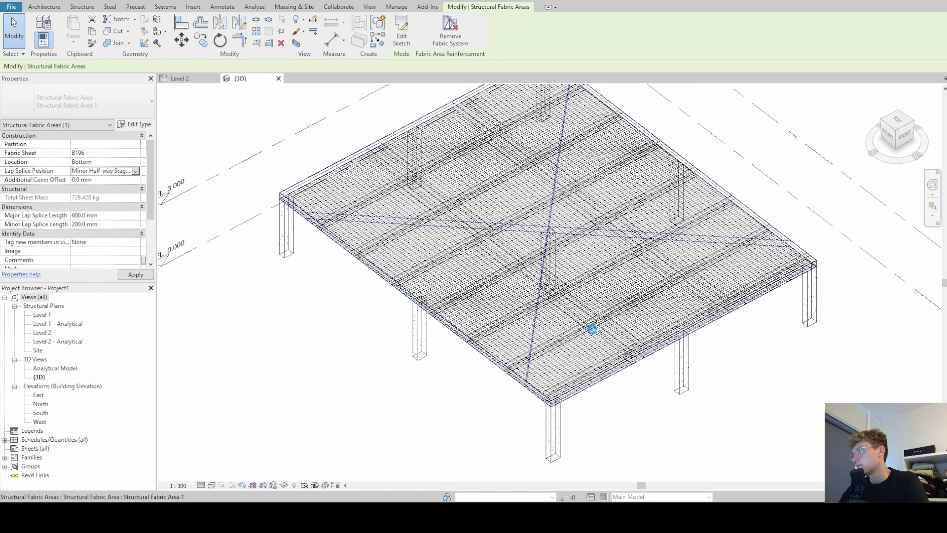
scroll(592, 329, "up", 1)
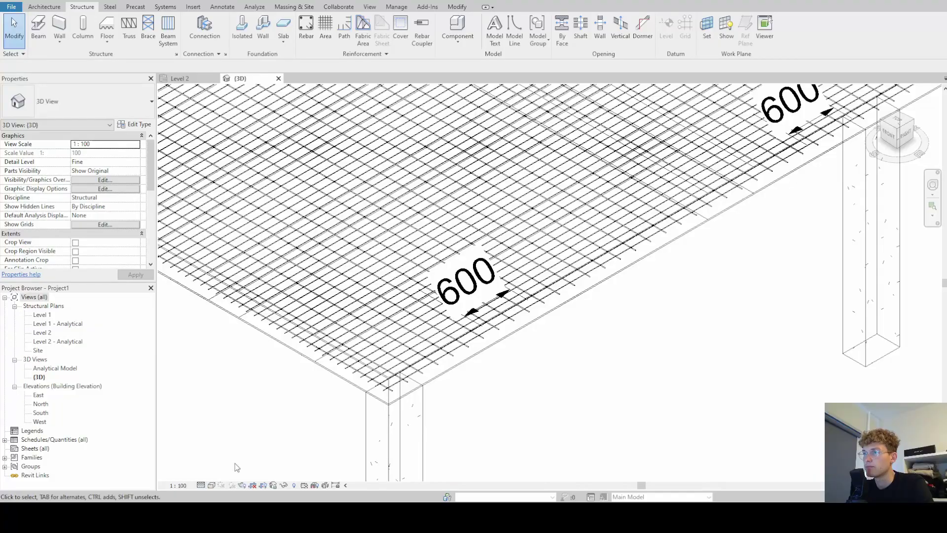
scroll(451, 387, "up", 5)
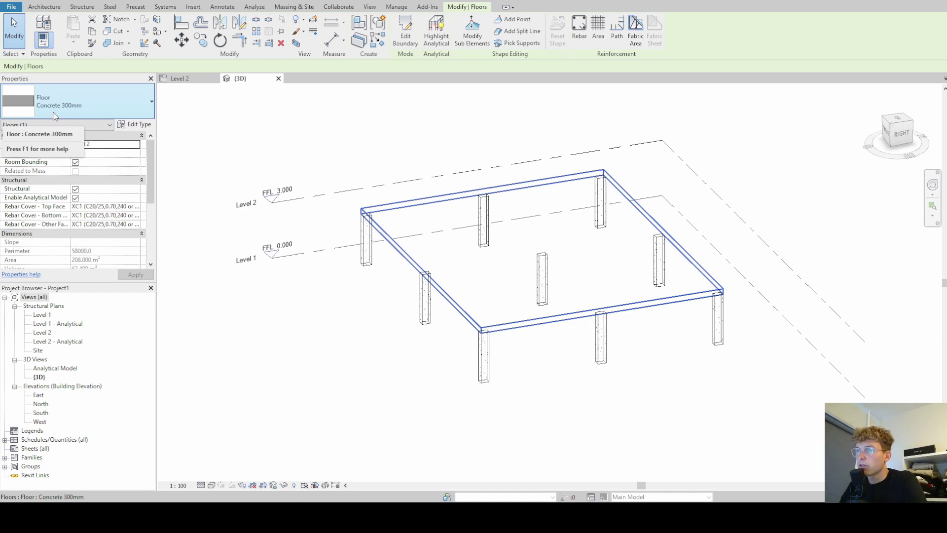
Start a structural fabric area on the 300 mm concrete floor and trace its boundary along the four floor edges.
left_click(263, 138)
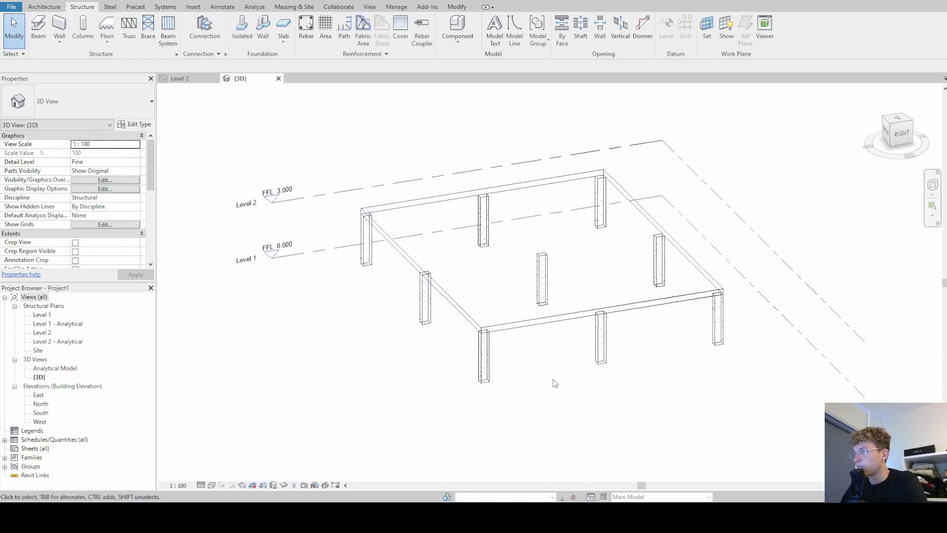
middle_click_drag(518, 365, 550, 380, "shift")
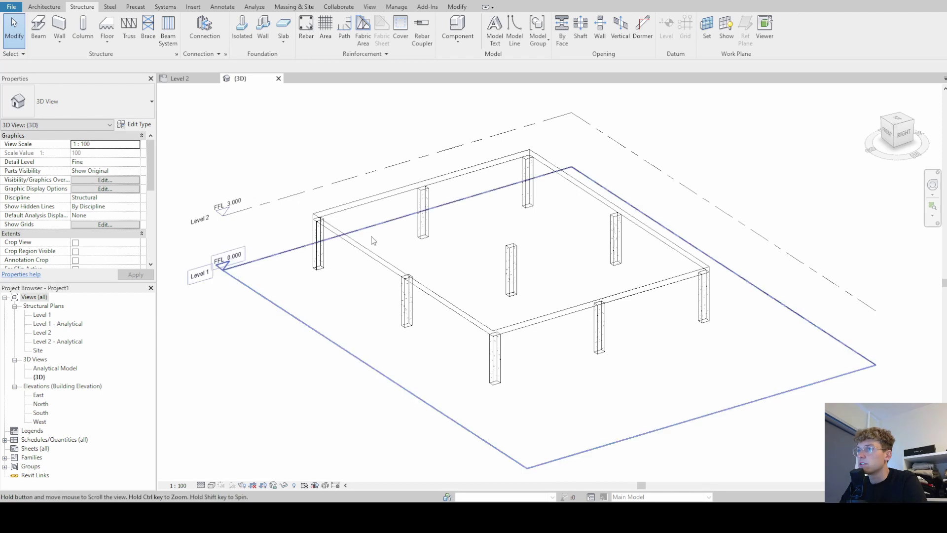
middle_click_drag(371, 238, 391, 251)
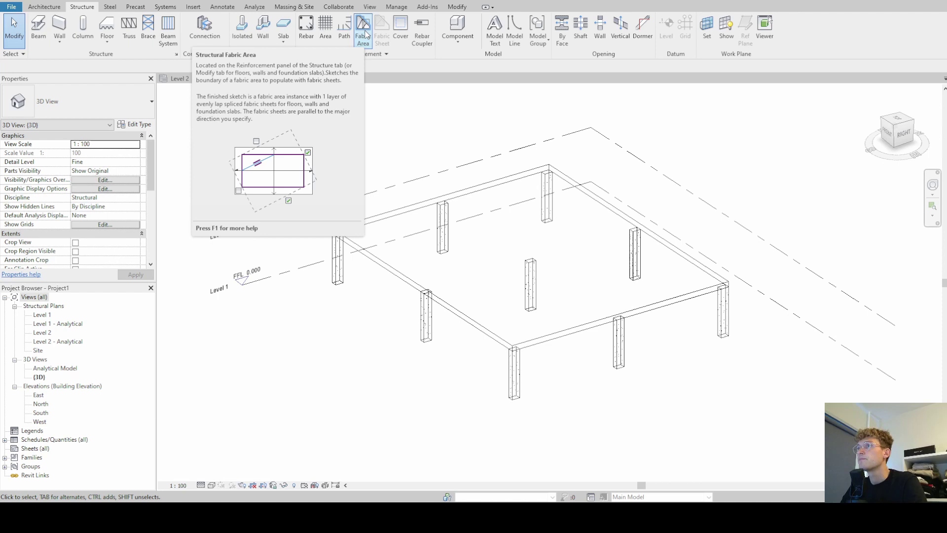
left_click(365, 34)
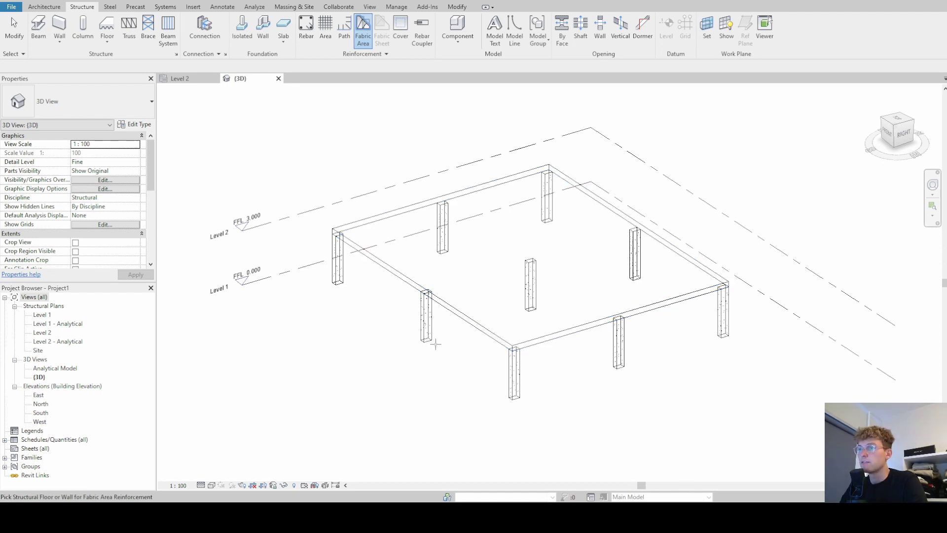
left_click(459, 311)
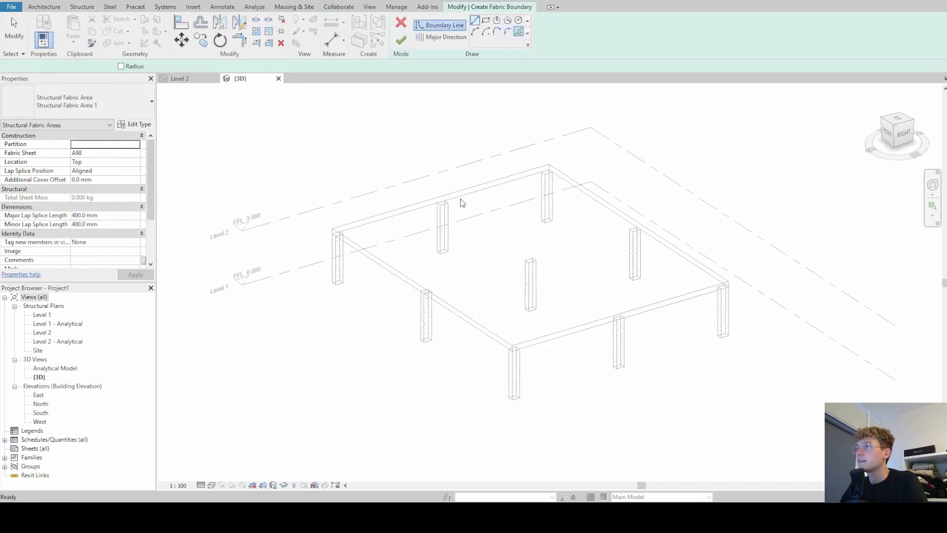
left_click(482, 191)
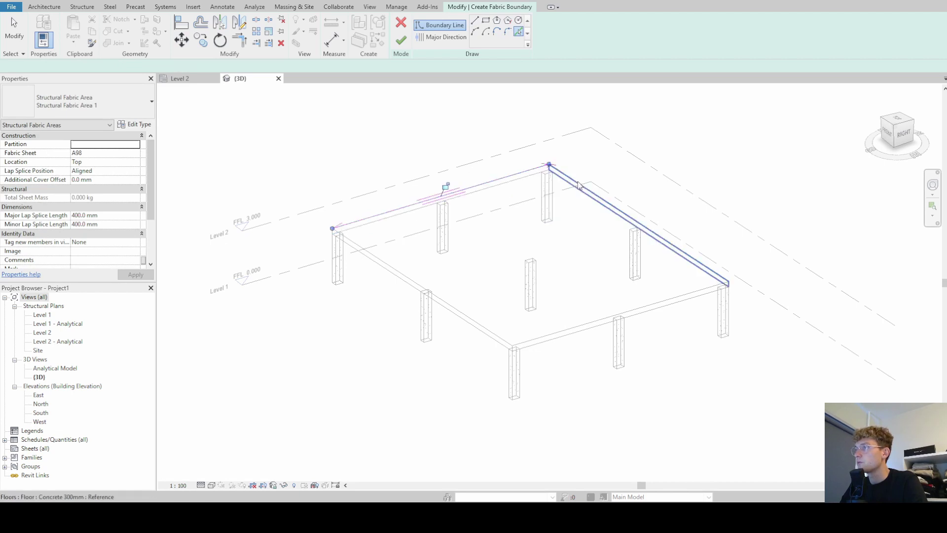
left_click(579, 186)
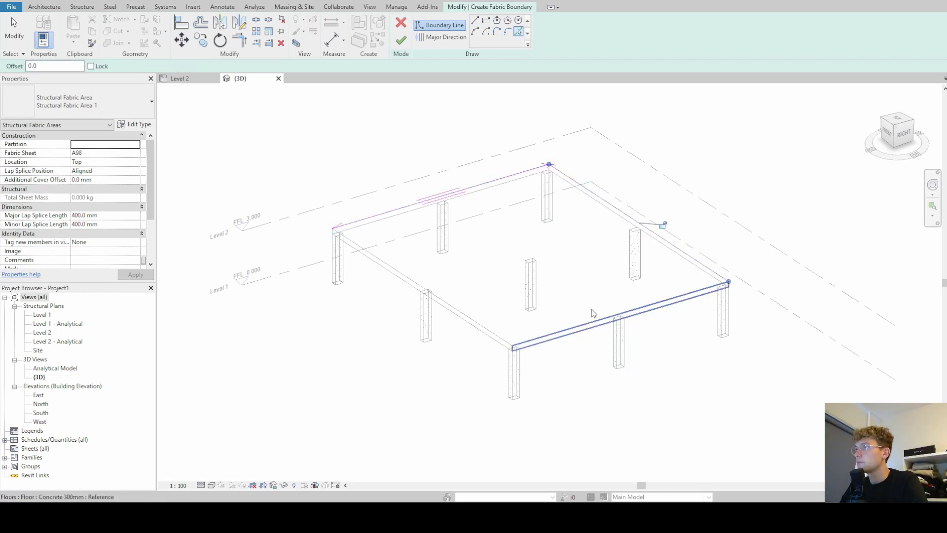
left_click(594, 326)
left_click(476, 324)
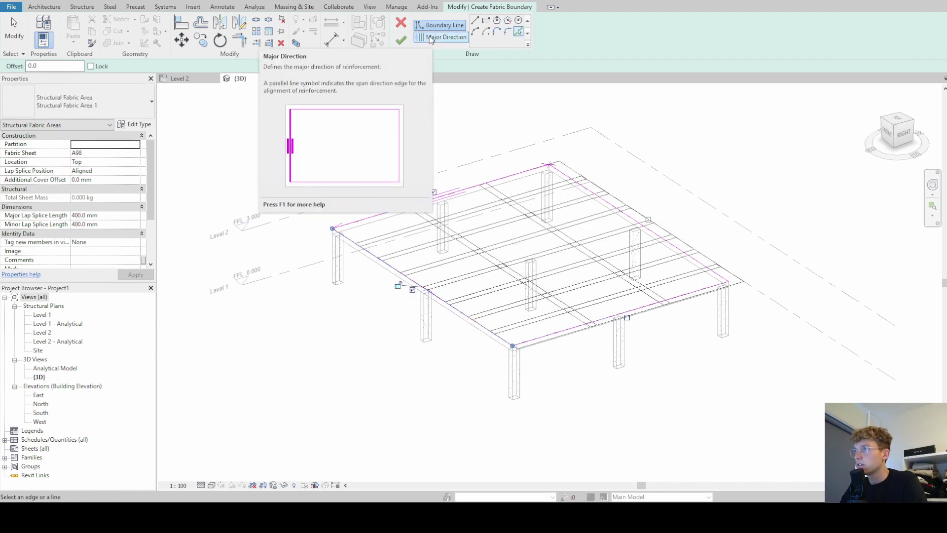
Try the major direction along an adjacent floor edge, set it back to the rear edge, and finish the fabric area.
left_click(431, 40)
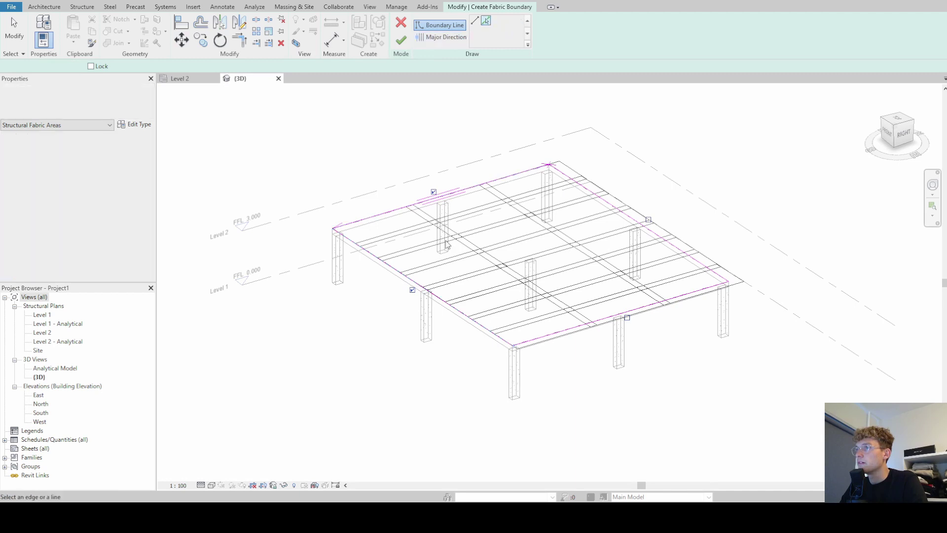
left_click(436, 298)
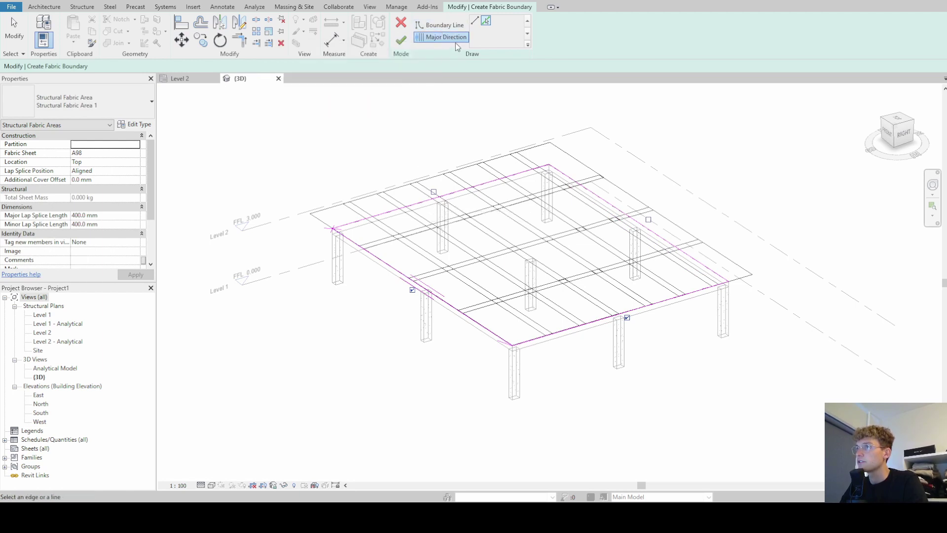
left_click(410, 204)
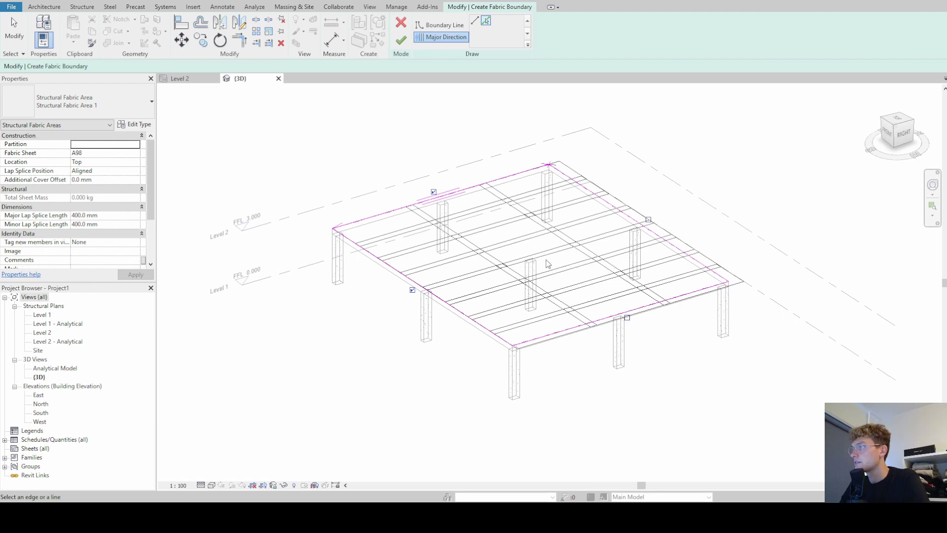
left_click(400, 43)
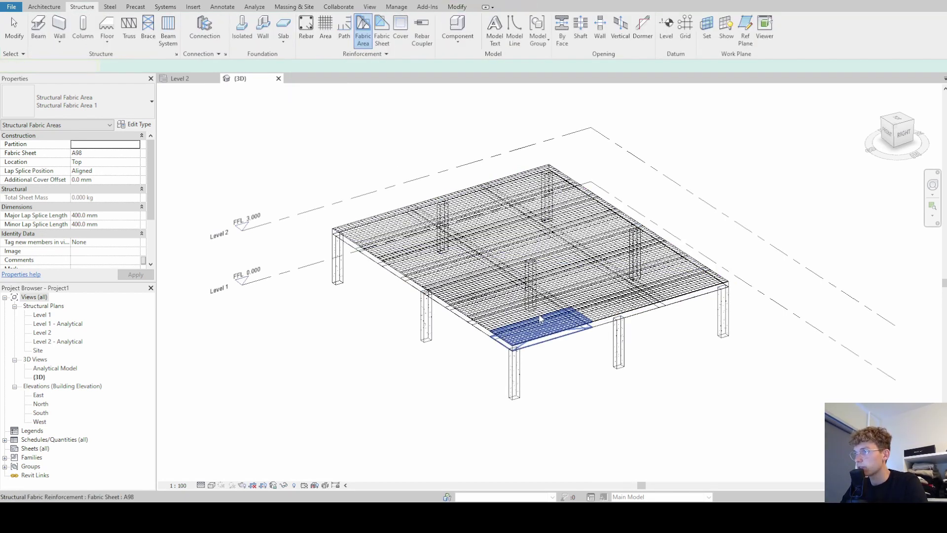
Inspect the generated reinforcement by selecting the whole fabric area and several of its individual fabric sheets.
middle_click_drag(544, 322, 485, 339)
scroll(512, 296, "up", 4)
scroll(411, 249, "down", 3)
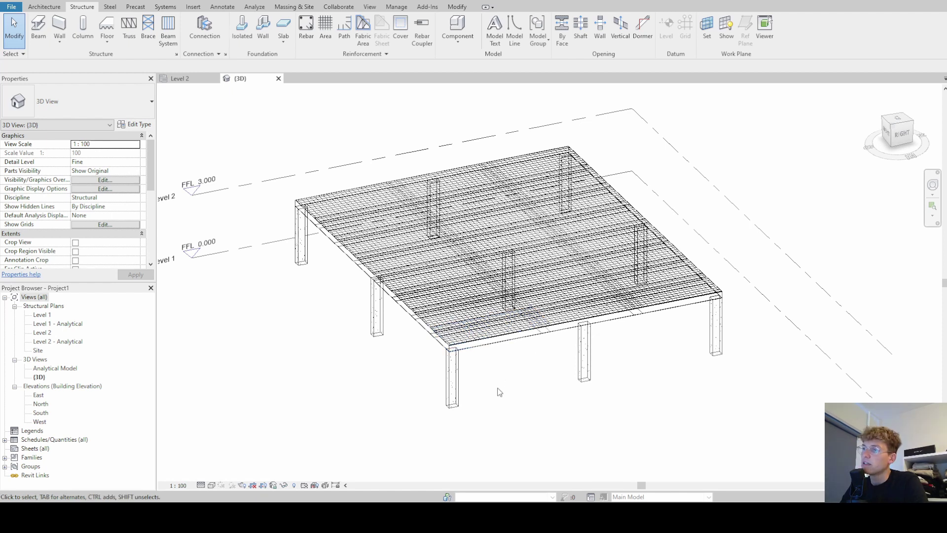
left_click(460, 308)
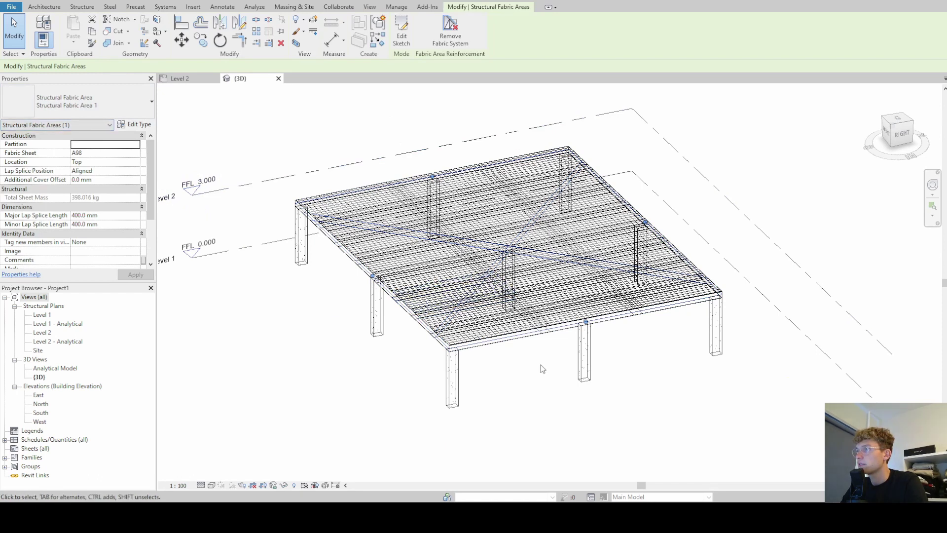
middle_click_drag(541, 357, 545, 401, "shift")
left_click(481, 328)
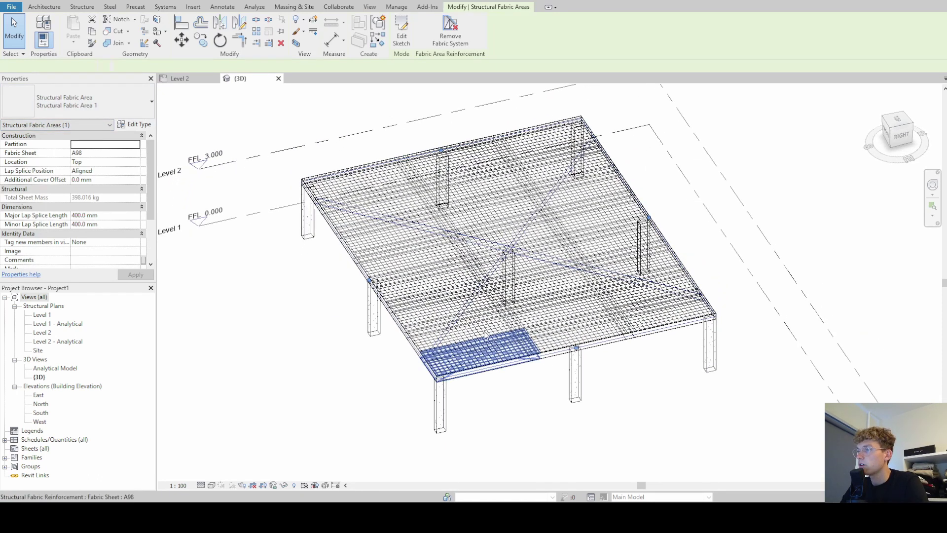
left_click(451, 306)
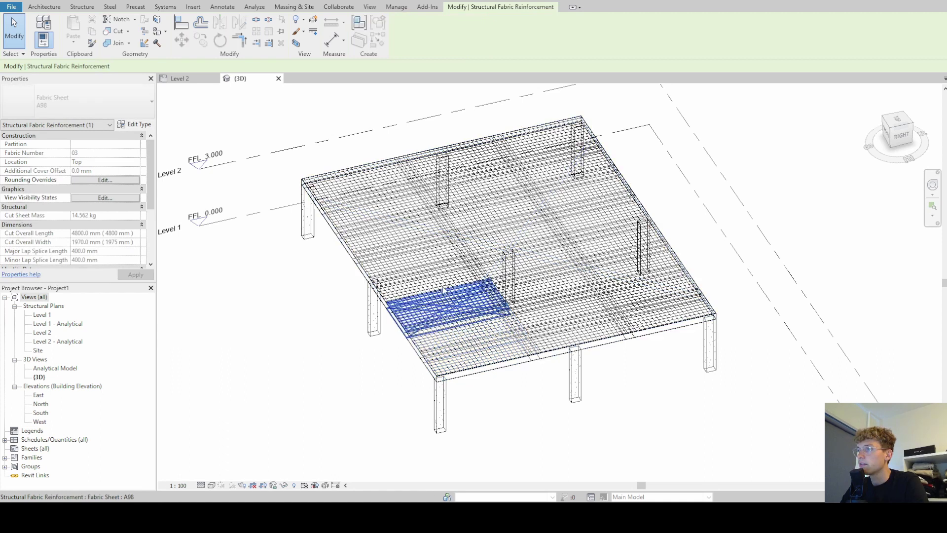
left_click(417, 250)
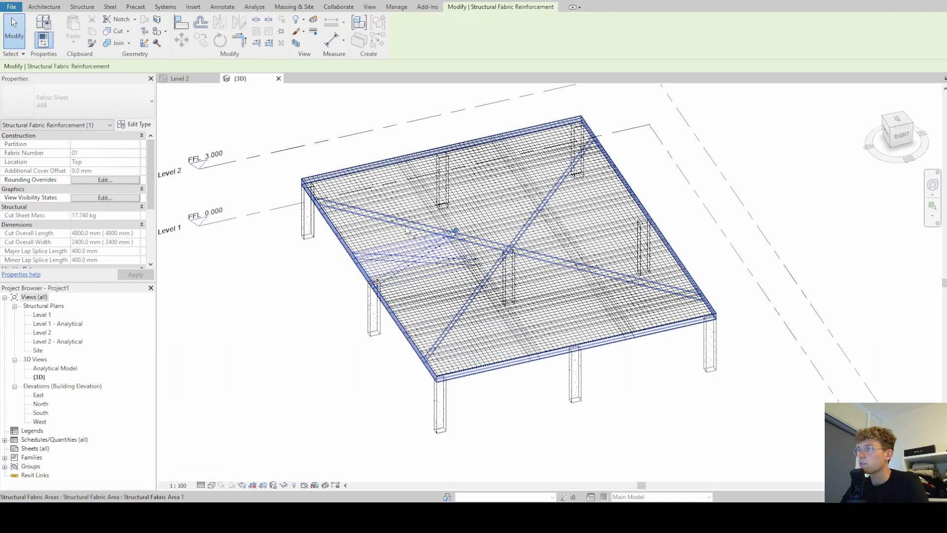
left_click(392, 235)
key("Escape")
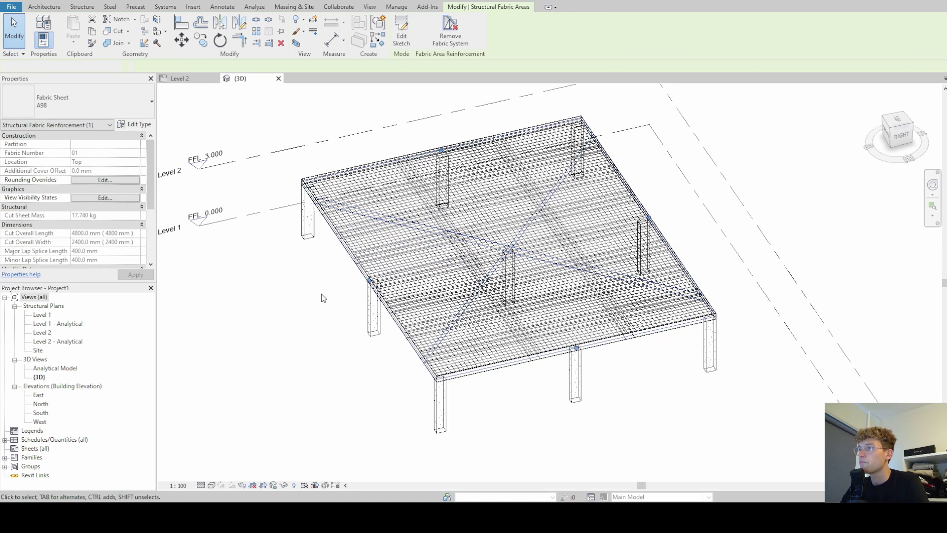
Select the whole fabric area and review its construction, structural and lap splice properties.
middle_click_drag(425, 394, 422, 384, "shift")
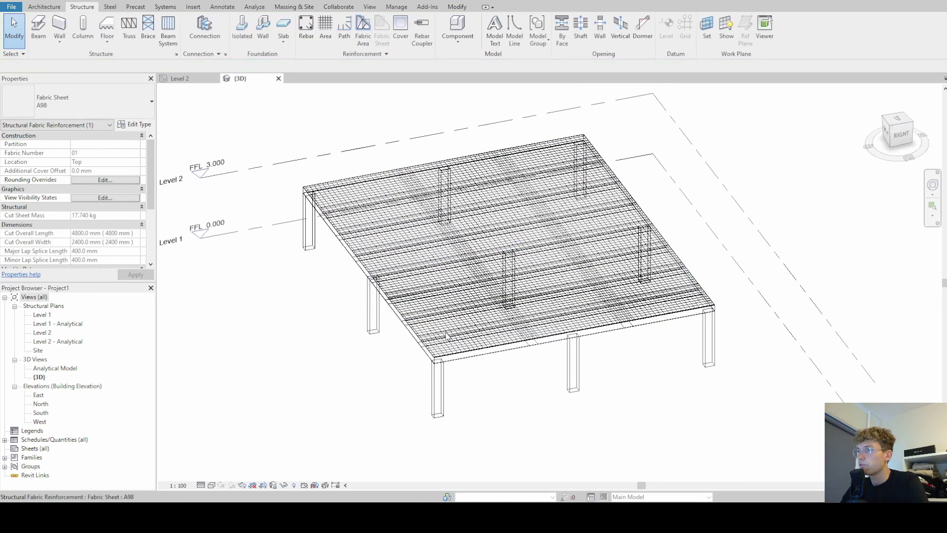
left_click(446, 314)
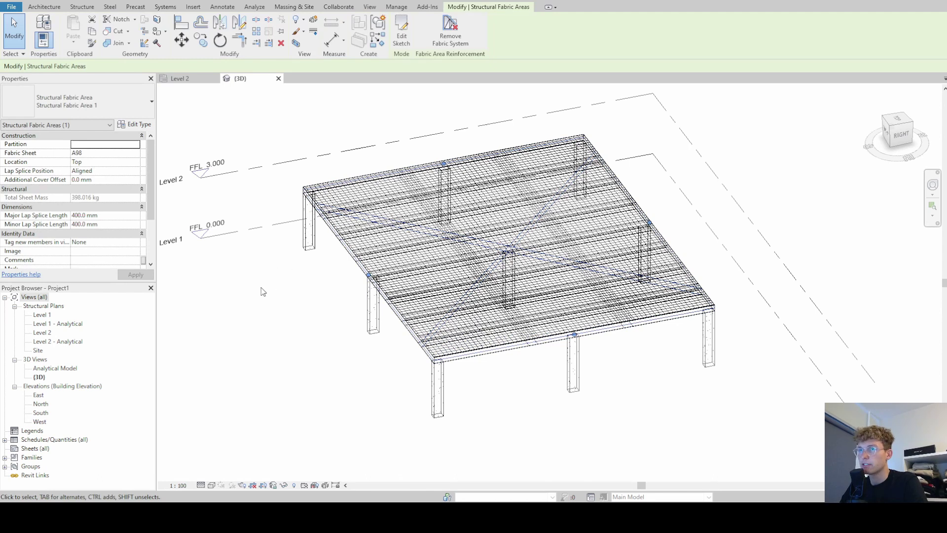
scroll(92, 211, "down", 3)
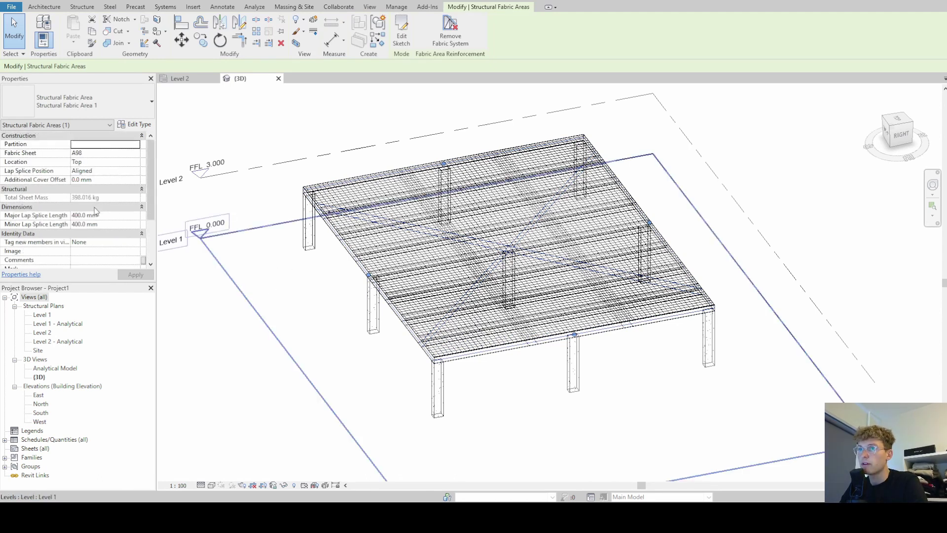
left_click(189, 283)
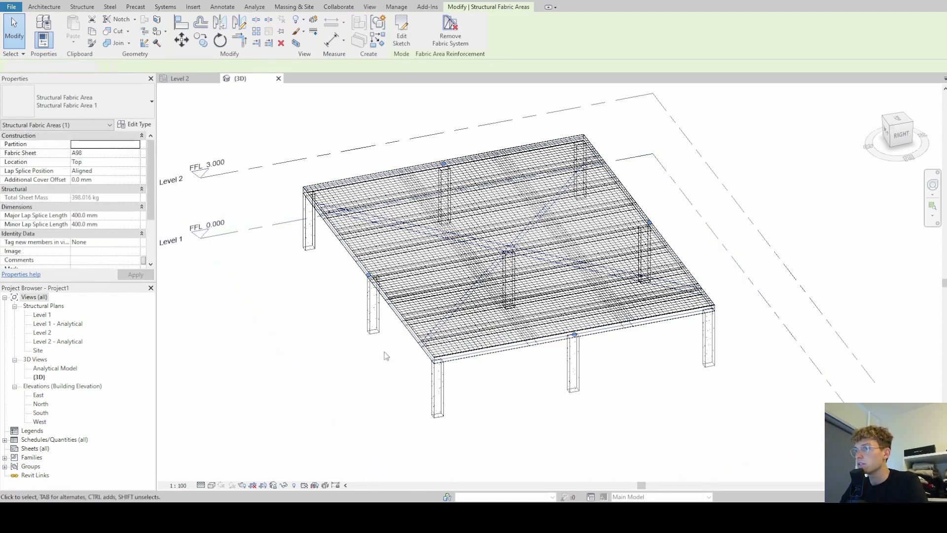
Select the single fabric sheet at the slab's front corner and review its instance properties, including cut dimensions and lap splice lengths.
left_click(459, 347)
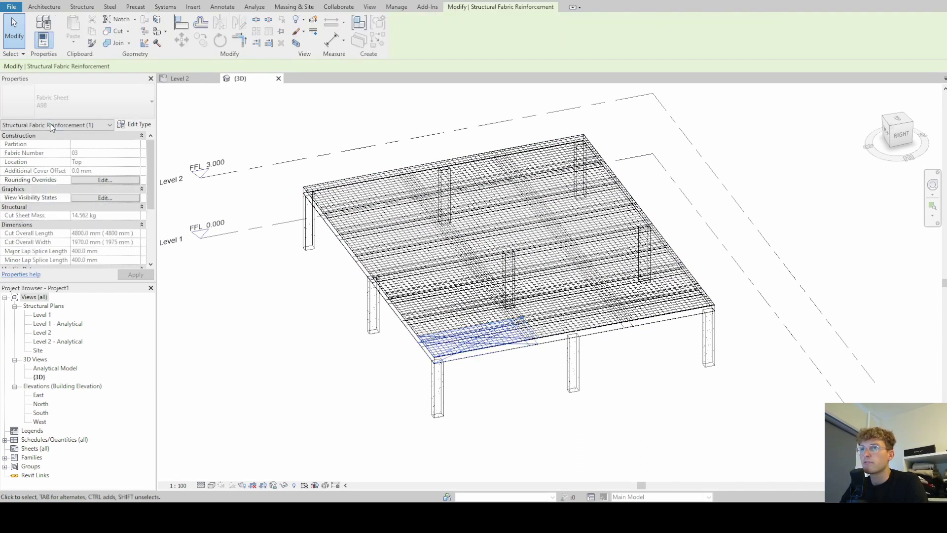
scroll(47, 171, "down", 3)
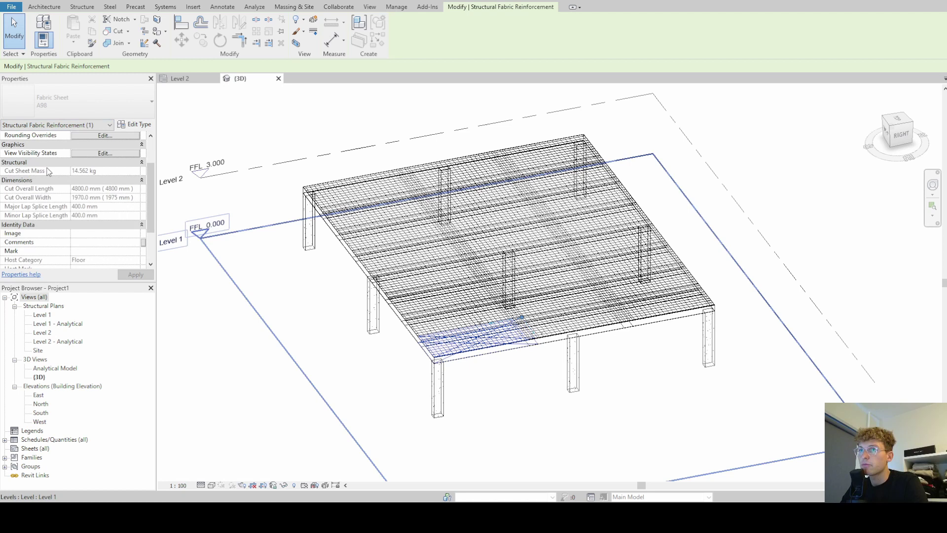
scroll(69, 202, "down", 3)
scroll(74, 200, "up", 6)
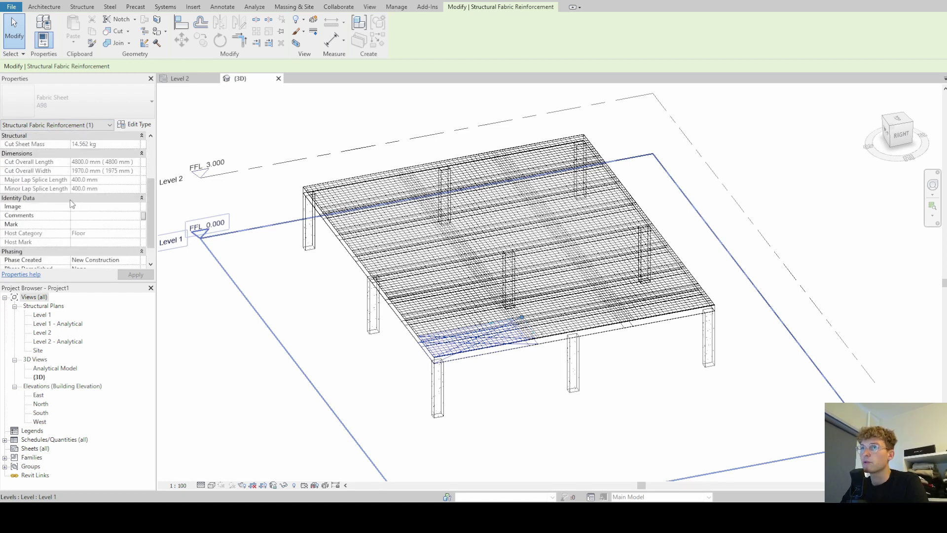
scroll(74, 200, "down", 3)
scroll(82, 195, "up", 3)
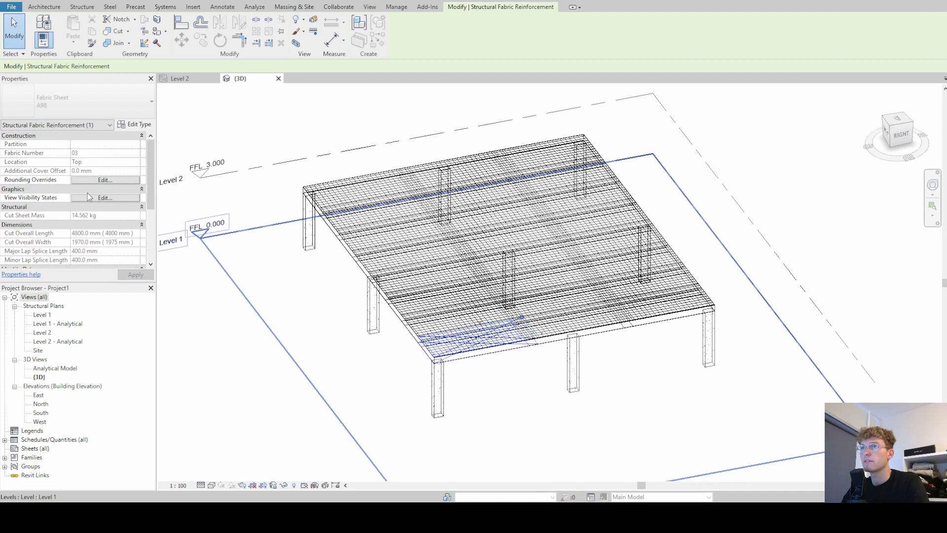
scroll(71, 228, "down", 3)
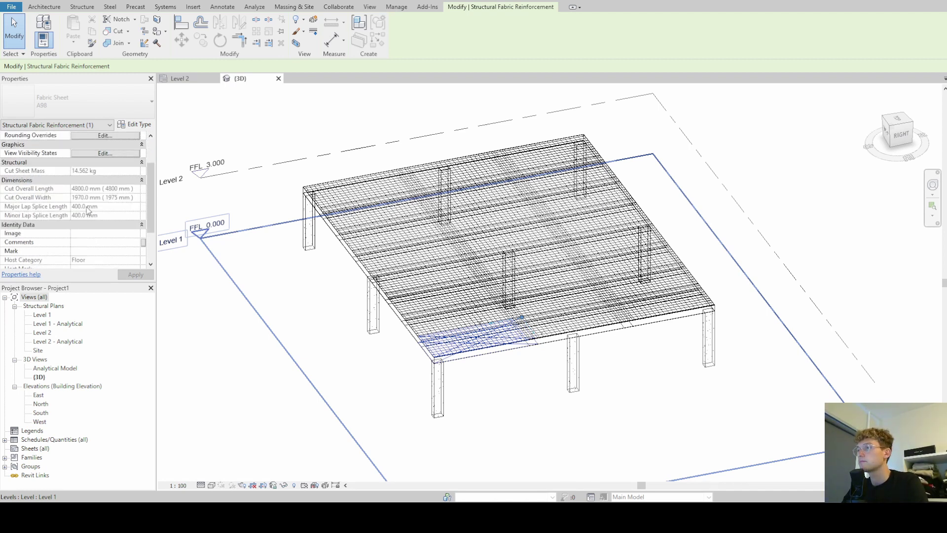
left_click(330, 365)
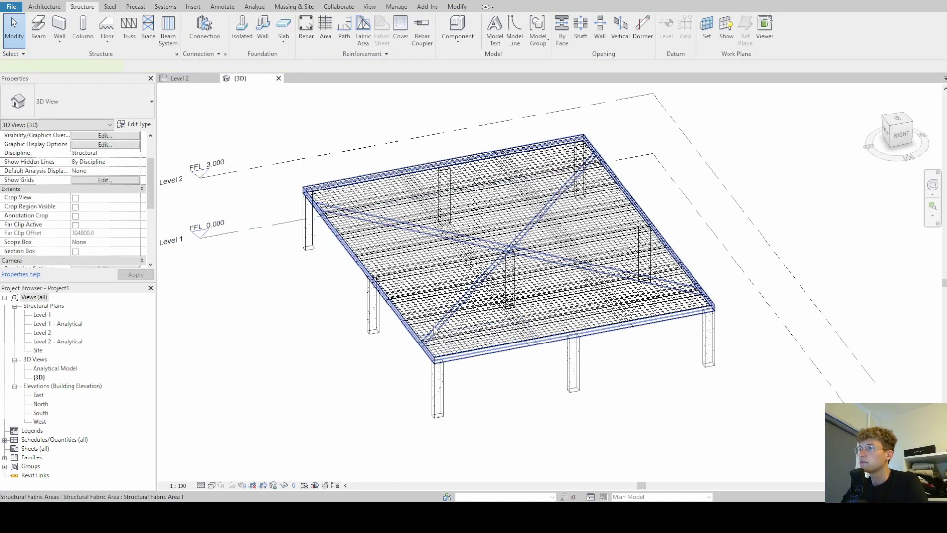
Set the fabric sheet type of the whole structural fabric area to B196.
left_click(434, 329)
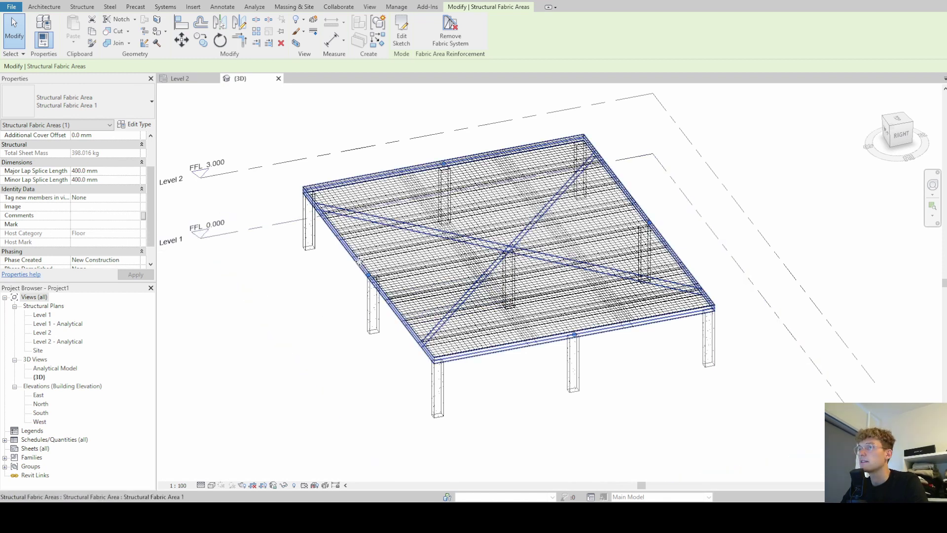
scroll(491, 340, "up", 2)
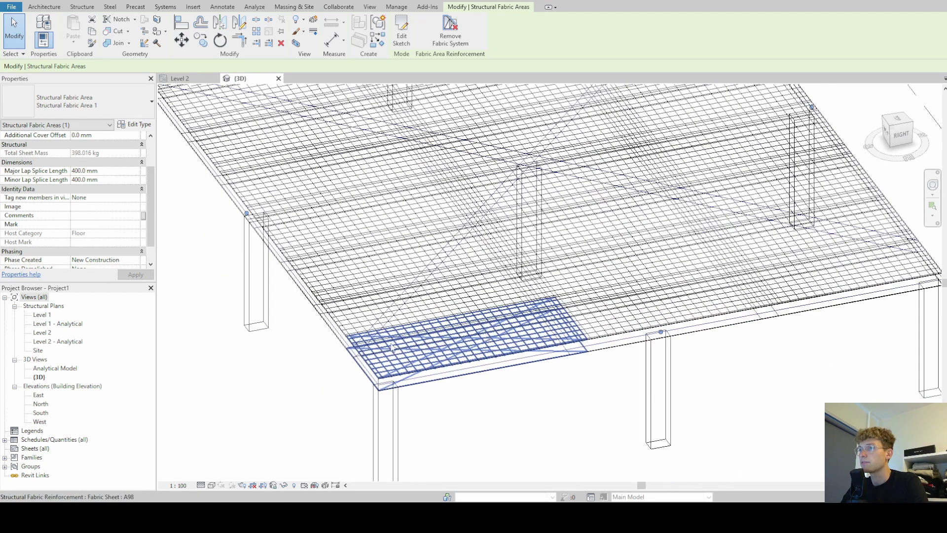
scroll(392, 348, "down", 2)
scroll(69, 191, "up", 2)
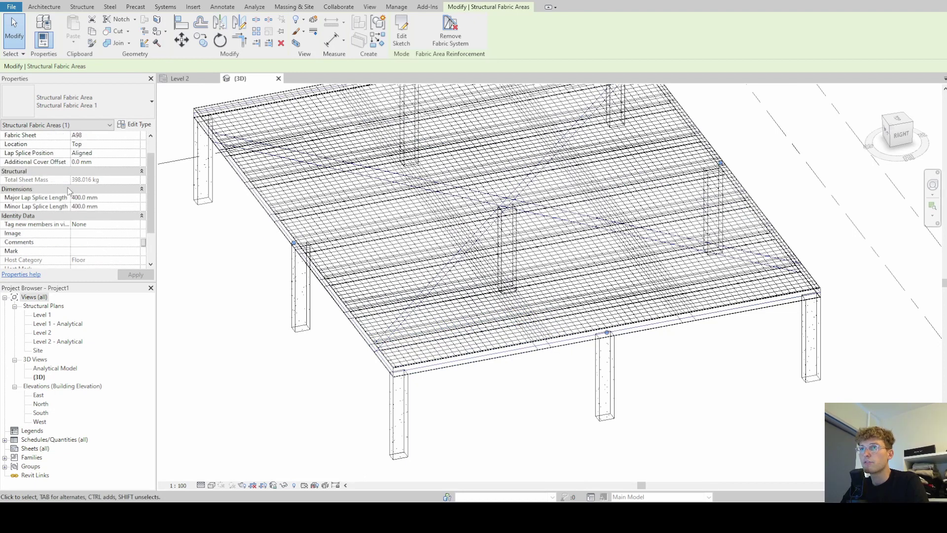
scroll(69, 191, "up", 1)
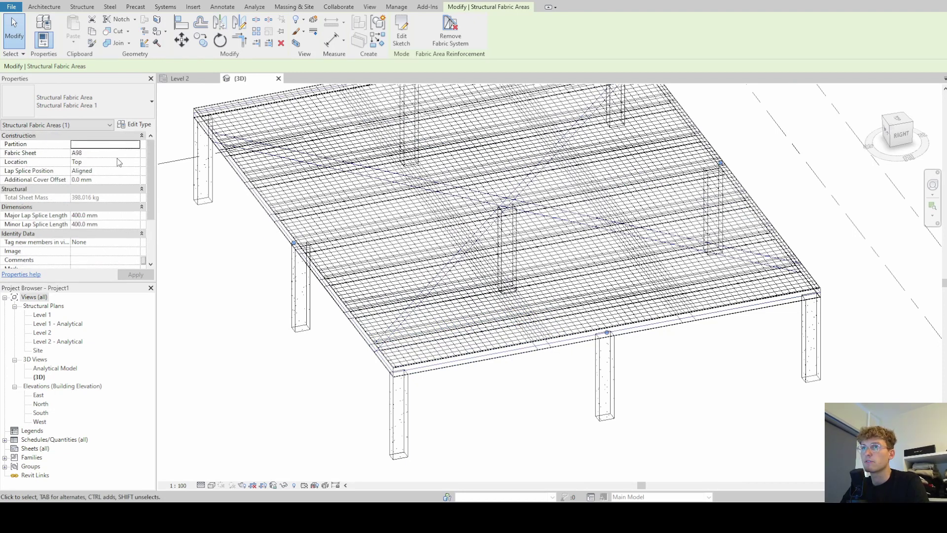
left_click(136, 154)
left_click(135, 153)
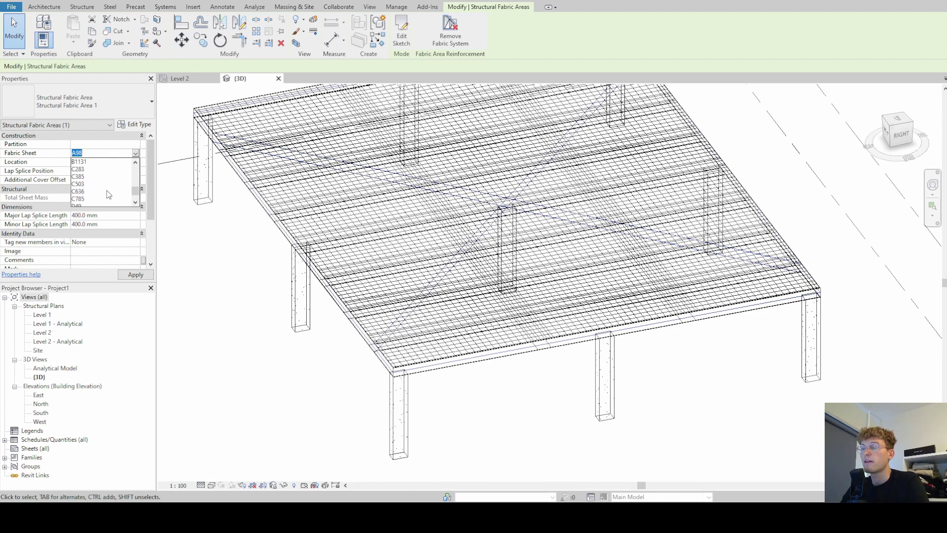
scroll(97, 181, "up", 2)
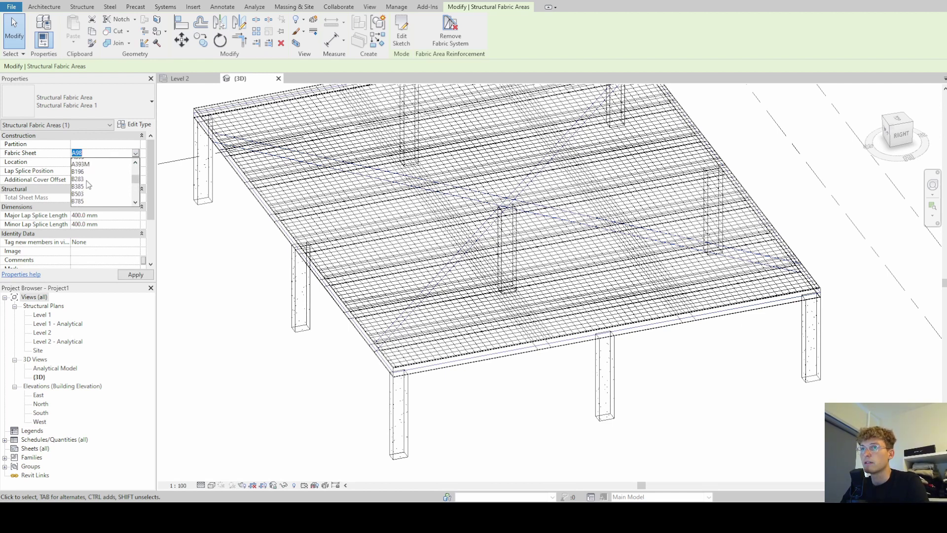
scroll(85, 184, "up", 1)
left_click(82, 184)
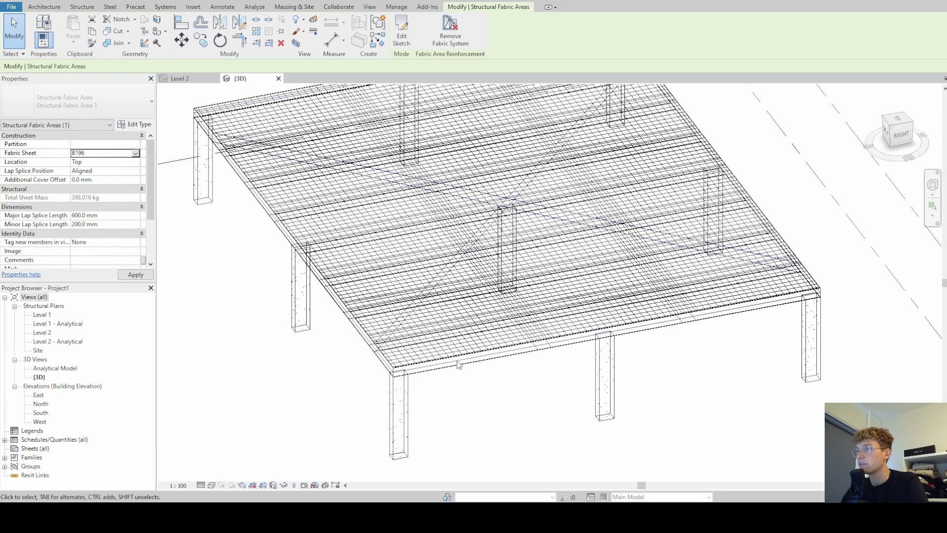
Select the single B196 fabric sheet at the slab's front corner and review its cut dimensions and lap splice lengths.
scroll(417, 354, "up", 2)
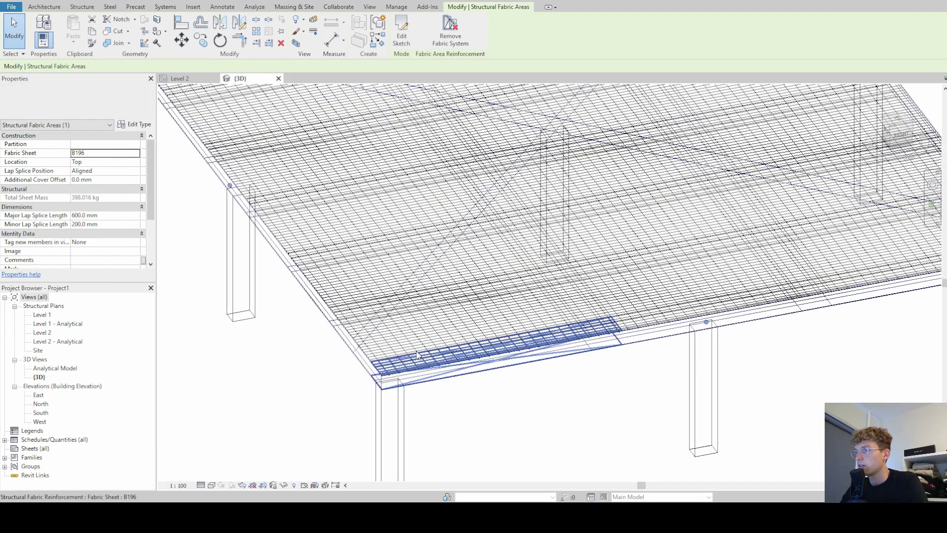
scroll(417, 353, "up", 1)
left_click(417, 354)
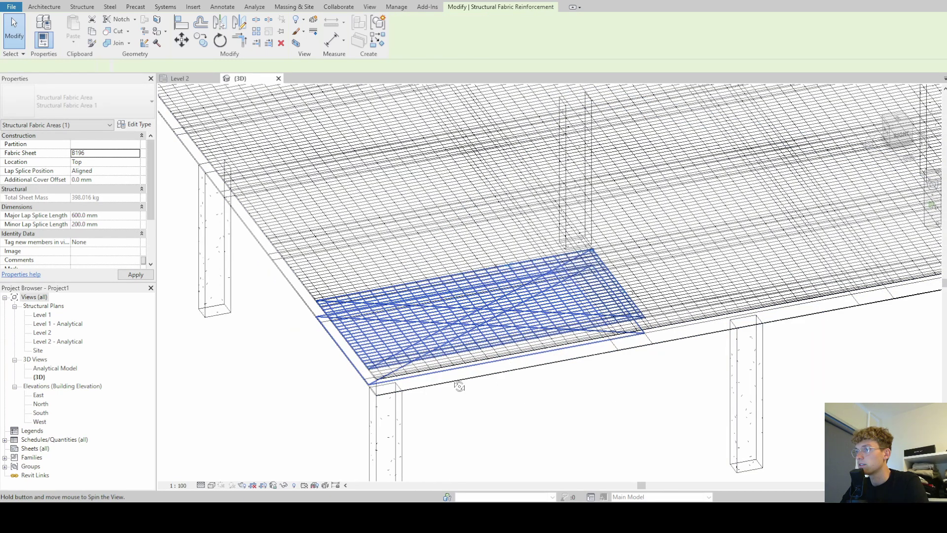
middle_click_drag(459, 386, 533, 379, "shift")
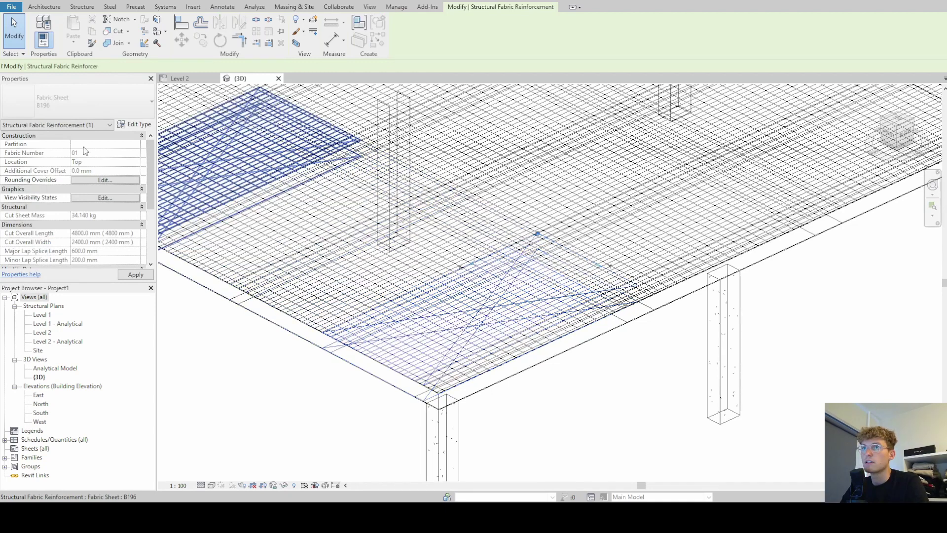
middle_click_drag(452, 301, 527, 332, "shift")
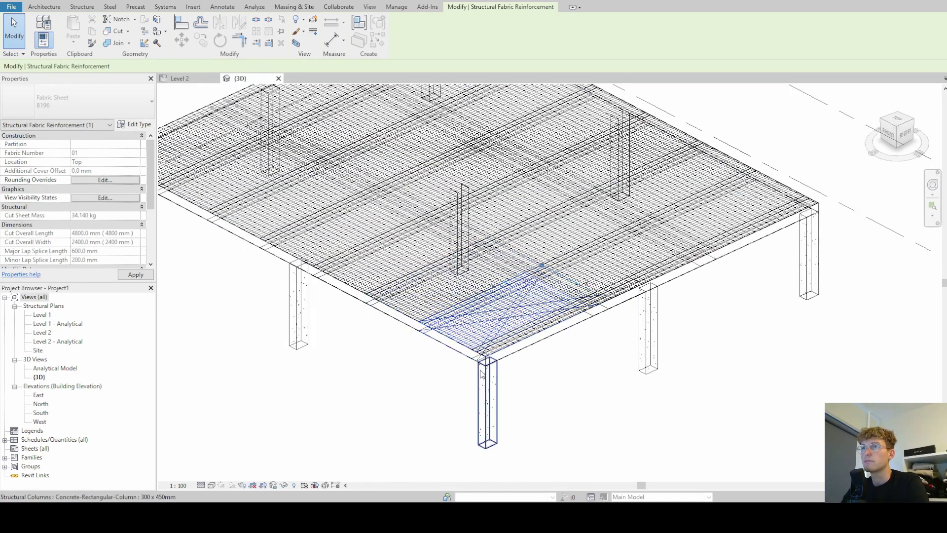
middle_click_drag(482, 389, 473, 386, "shift")
left_click(528, 362)
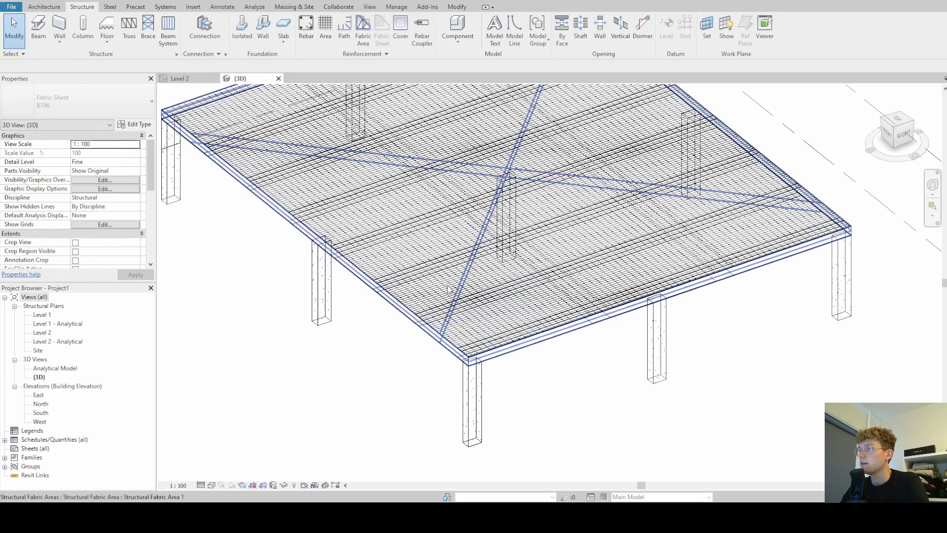
Select the whole fabric area and review its location and lap splice properties.
left_click(447, 289)
key("Escape")
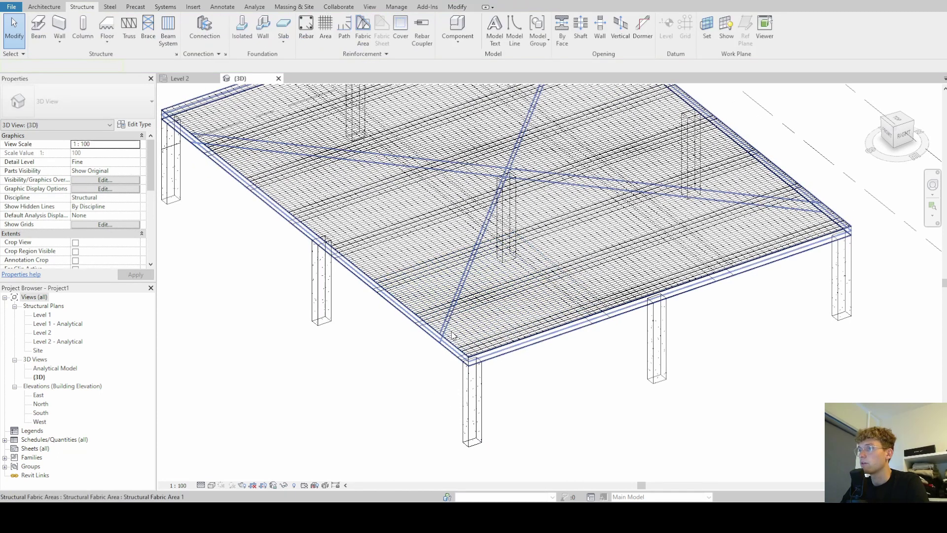
left_click(377, 328)
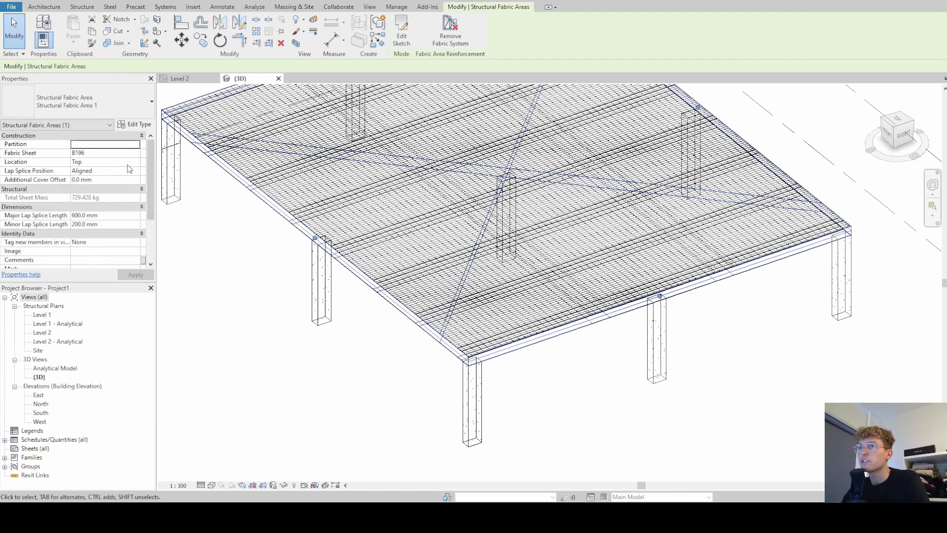
key("Escape")
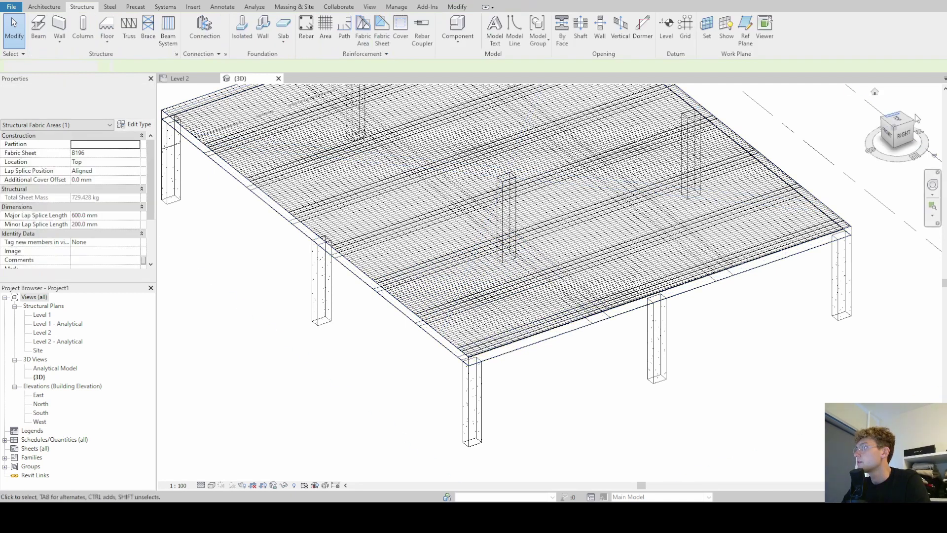
View the slab from the right side and examine where the fabric reinforcement sits within its thickness.
left_click(909, 140)
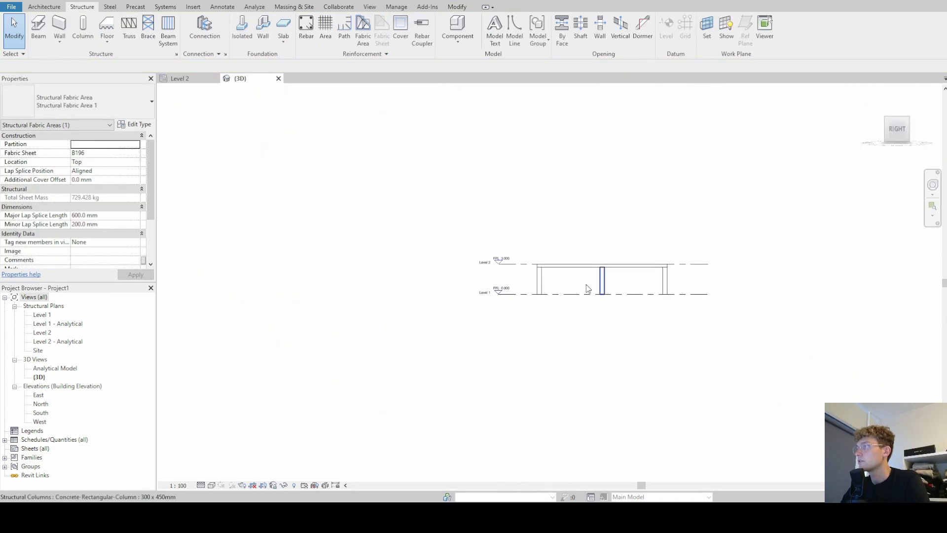
scroll(537, 257, "up", 6)
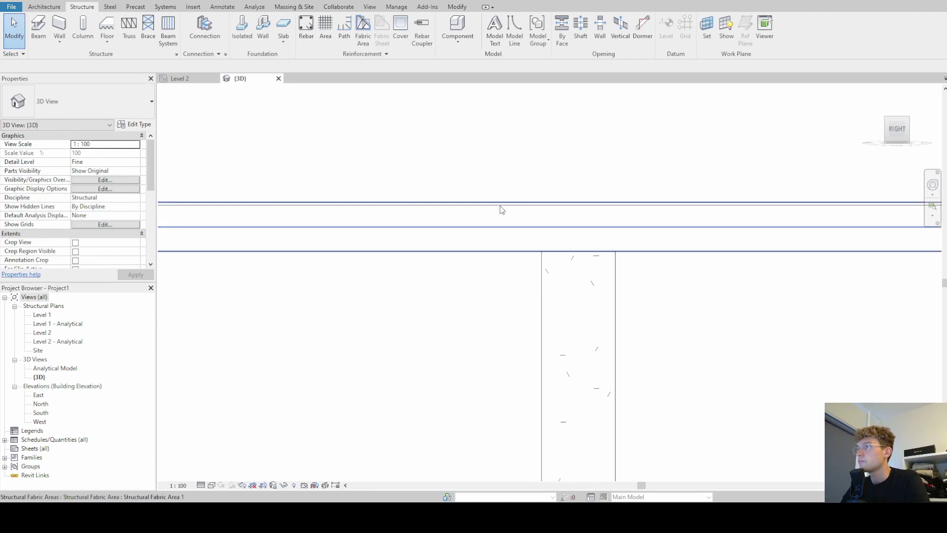
left_click(512, 156)
middle_click_drag(511, 155, 526, 152, "shift")
scroll(521, 148, "down", 3)
left_click(422, 325)
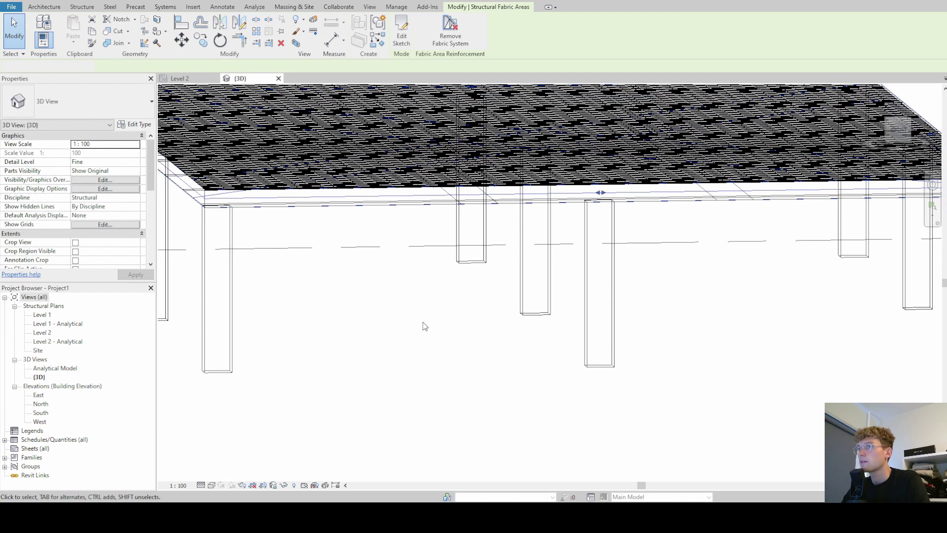
Set the location of the structural fabric area to Bottom so the sheets lie at the slab's underside.
middle_click_drag(399, 308, 476, 343, "shift")
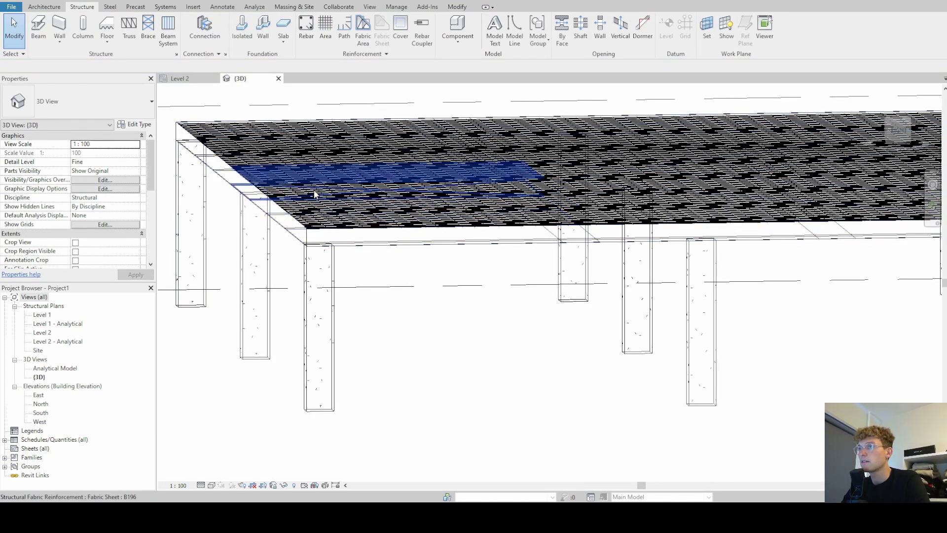
left_click(352, 209)
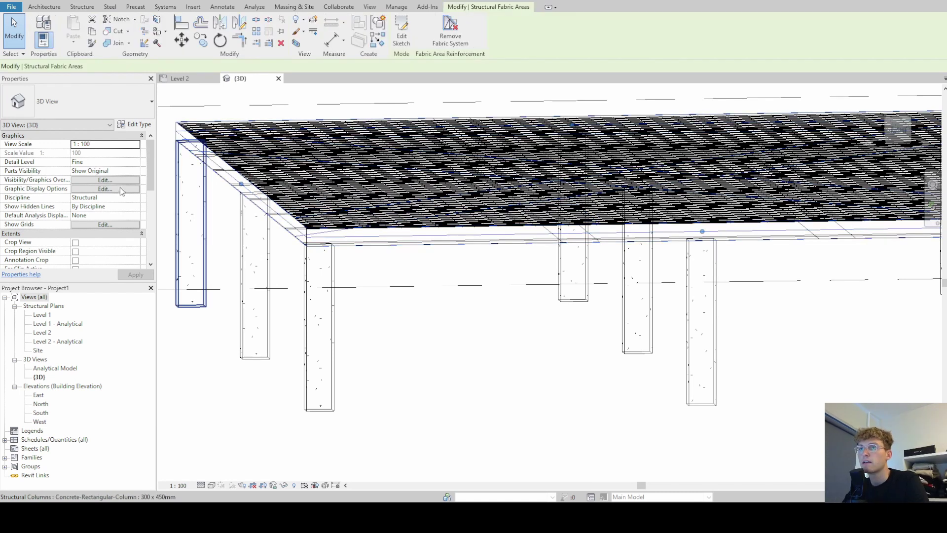
left_click(106, 161)
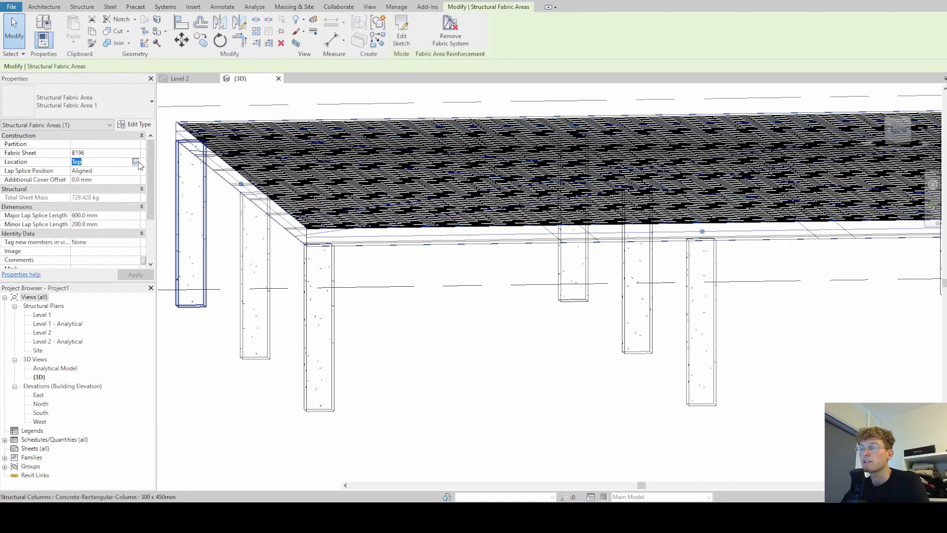
left_click(135, 161)
left_click(82, 178)
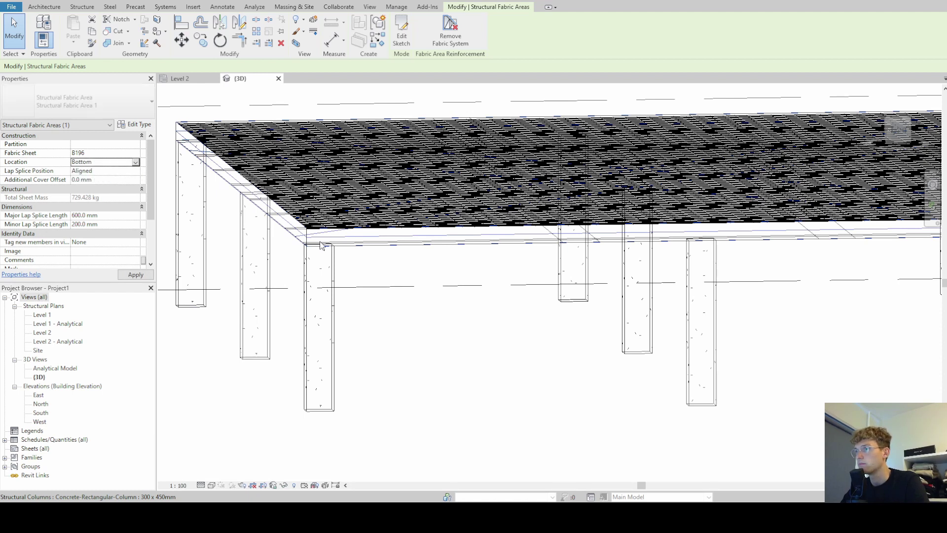
left_click(427, 332)
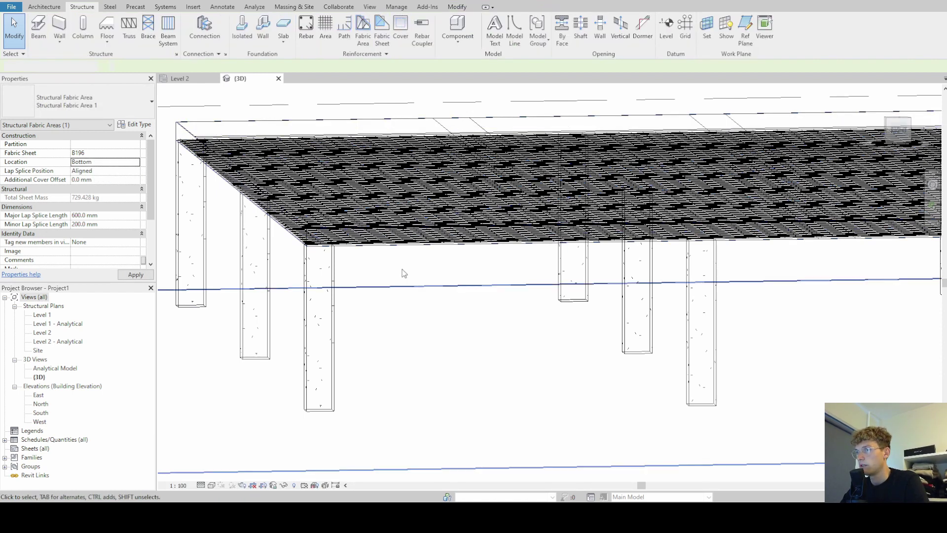
key("Escape")
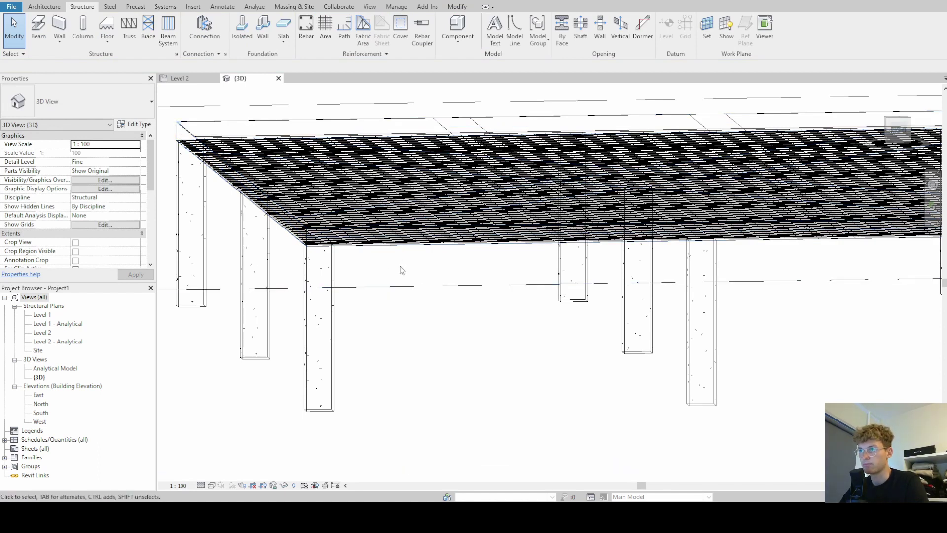
Try the Major Passing Stagger lap splice position on the fabric area and inspect the sheet layout from above.
left_click(365, 213)
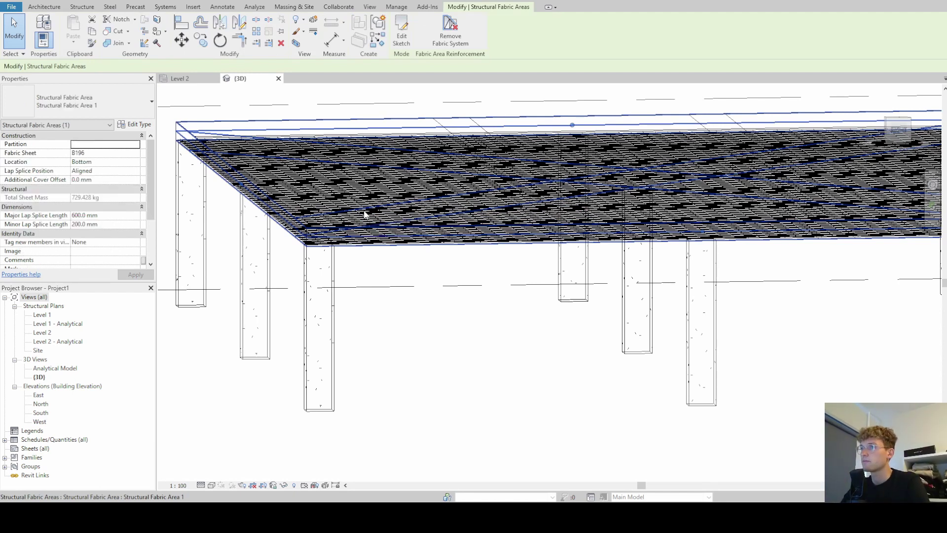
left_click(134, 172)
left_click(137, 171)
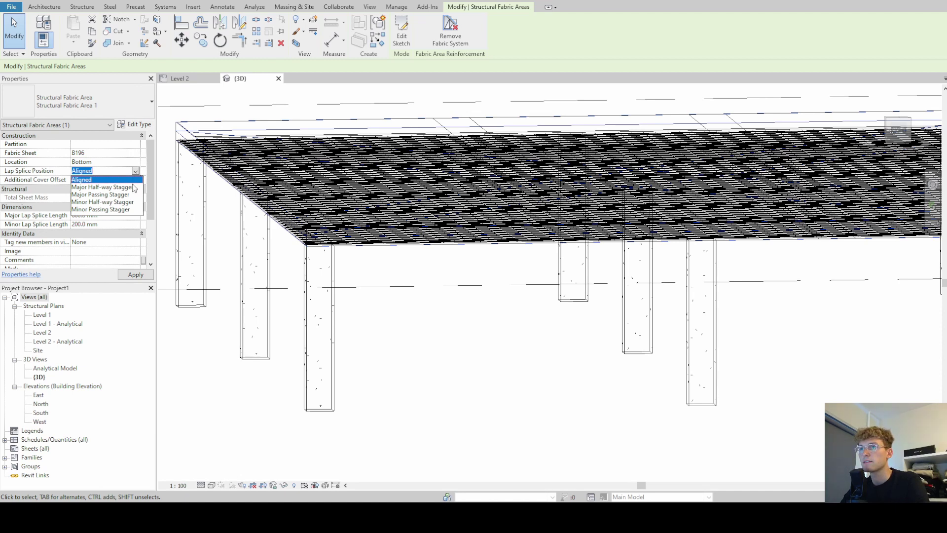
left_click(108, 194)
left_click(473, 336)
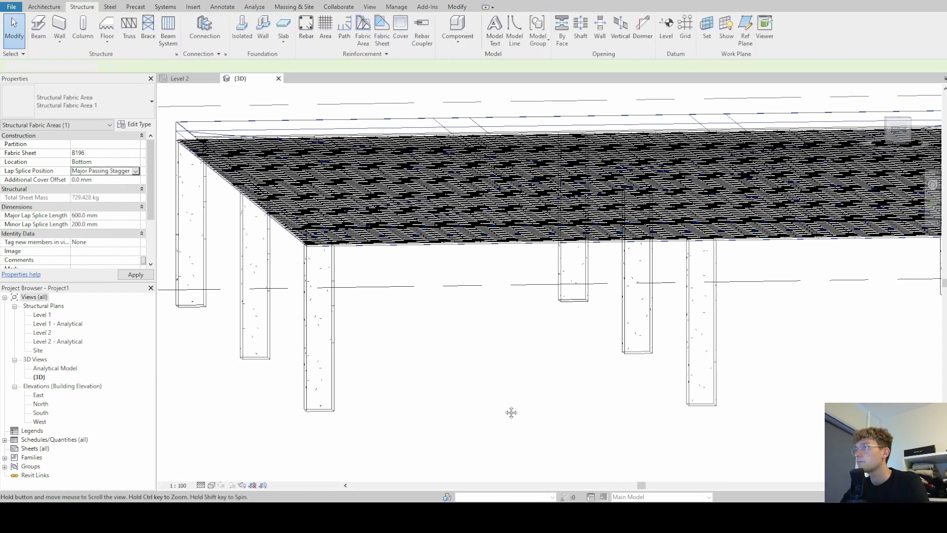
scroll(518, 377, "down", 3)
scroll(545, 393, "down", 3)
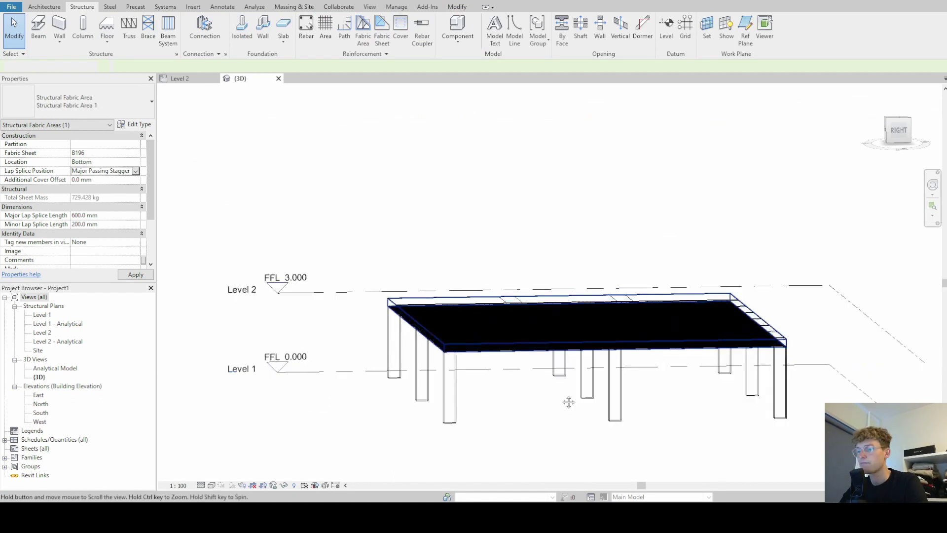
left_click(522, 304)
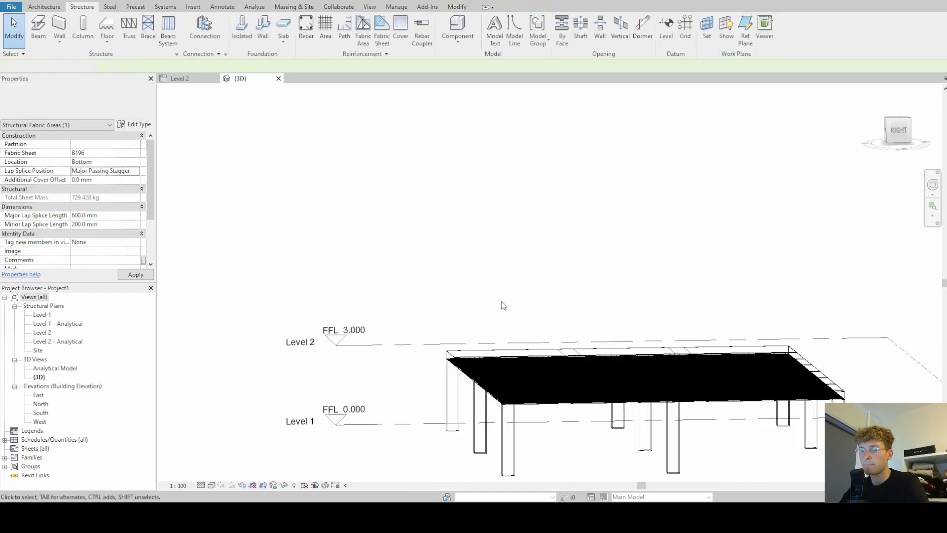
middle_click_drag(507, 318, 466, 254, "shift")
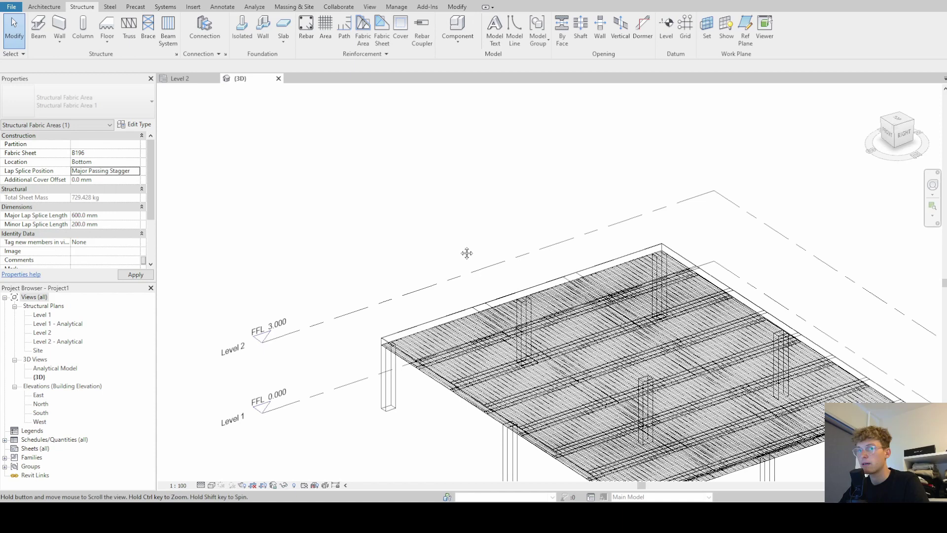
middle_click_drag(579, 260, 601, 341)
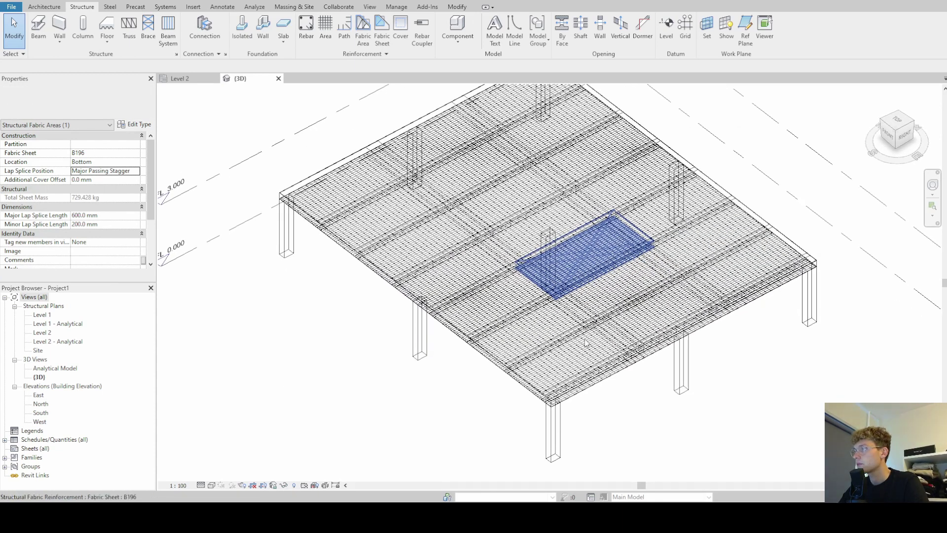
key("Escape")
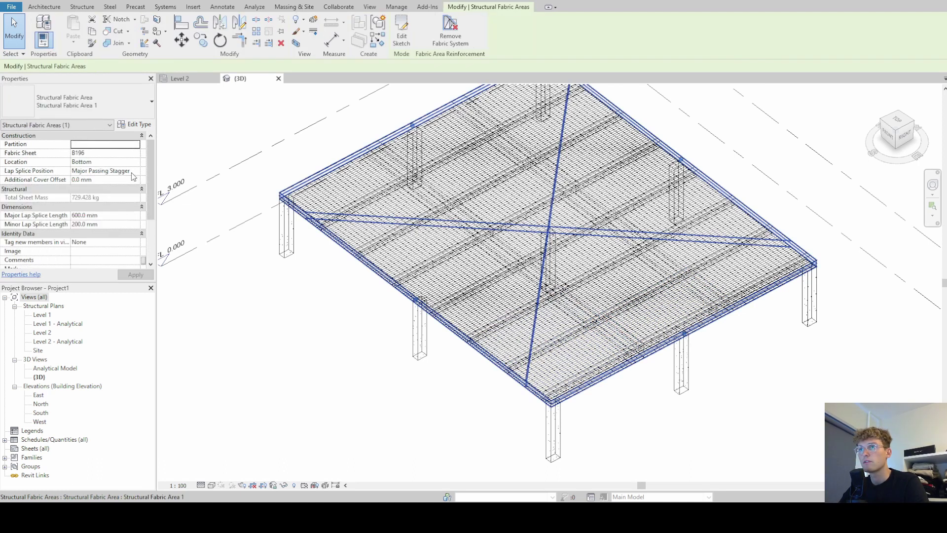
Set the fabric area's lap splice position to Minor Half-way Stagger and inspect the sheet layout.
left_click(136, 172)
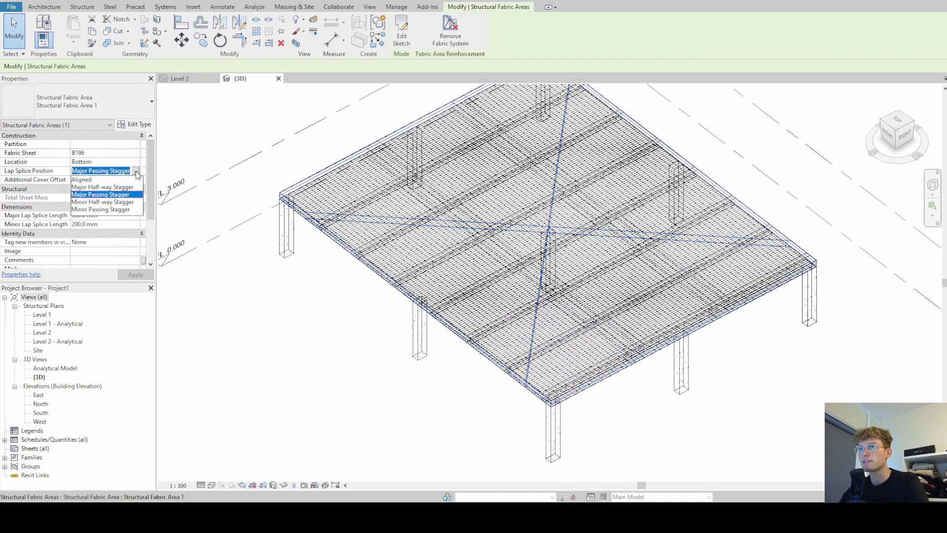
left_click(115, 202)
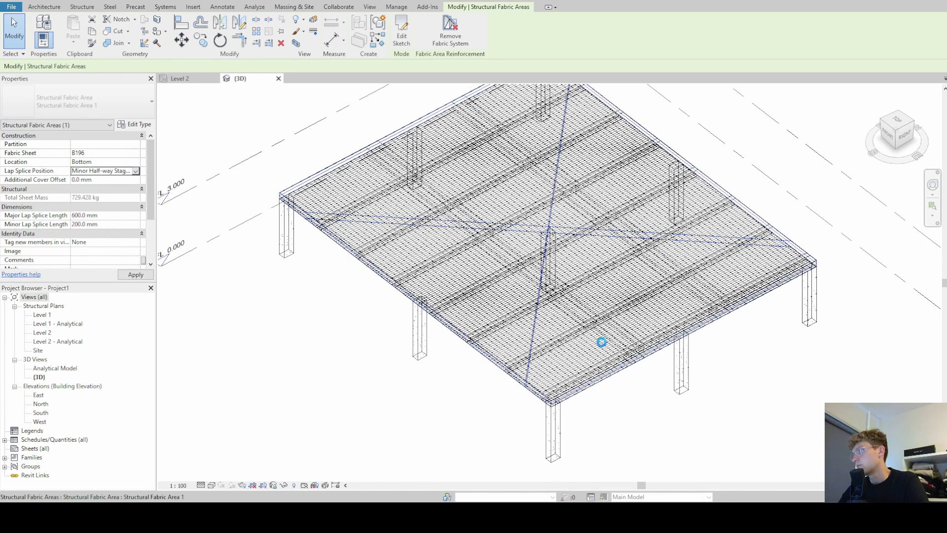
scroll(601, 341, "up", 1)
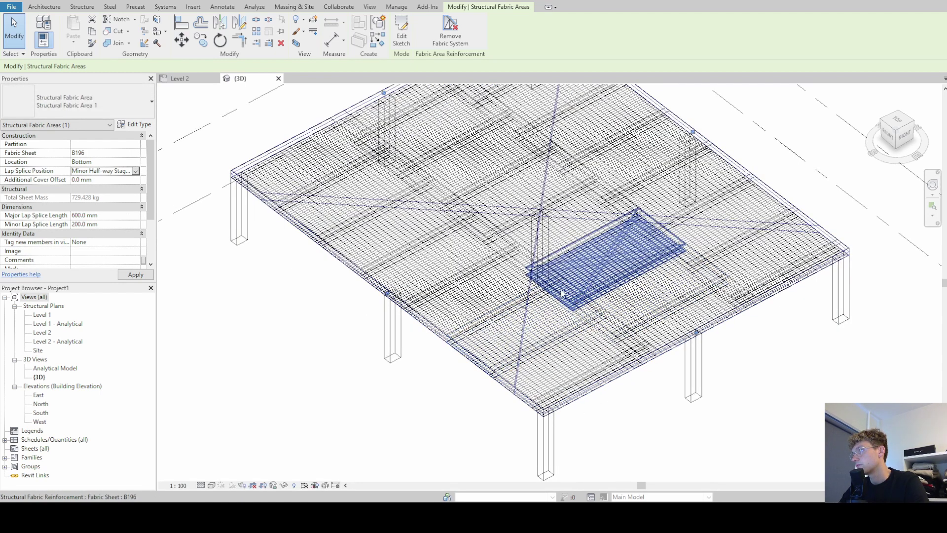
Select individual fabric sheets across the slab in turn to examine how they overlap in the staggered layout.
left_click(561, 290)
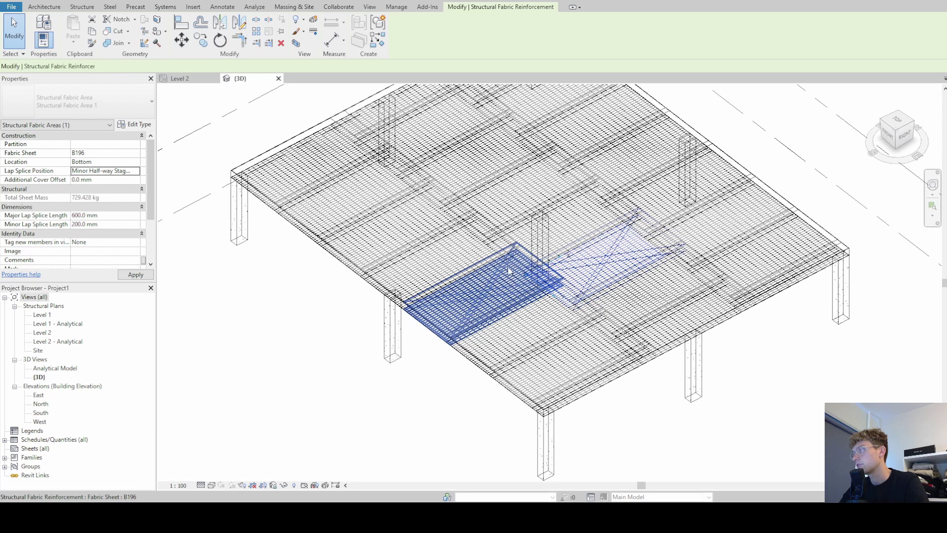
left_click_drag(508, 270, 557, 230)
left_click(556, 231)
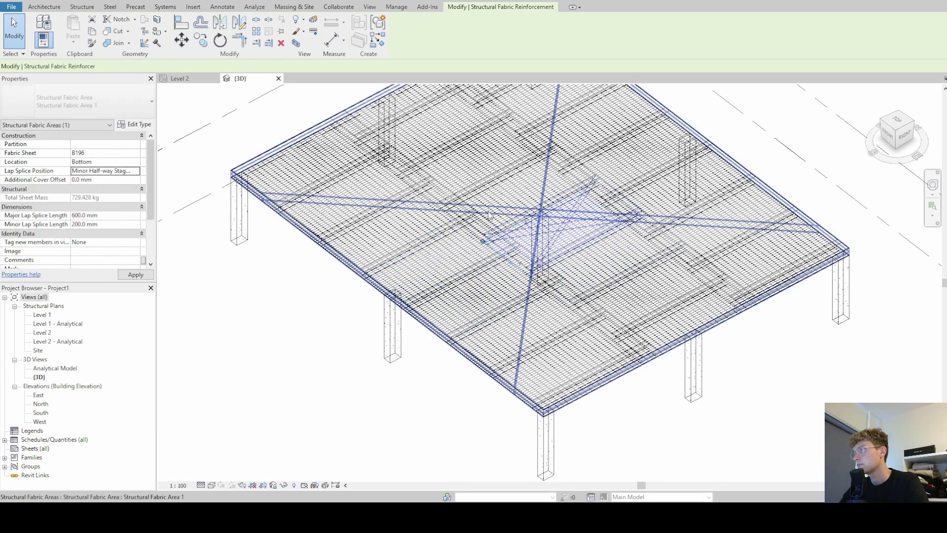
left_click_drag(482, 228, 360, 261)
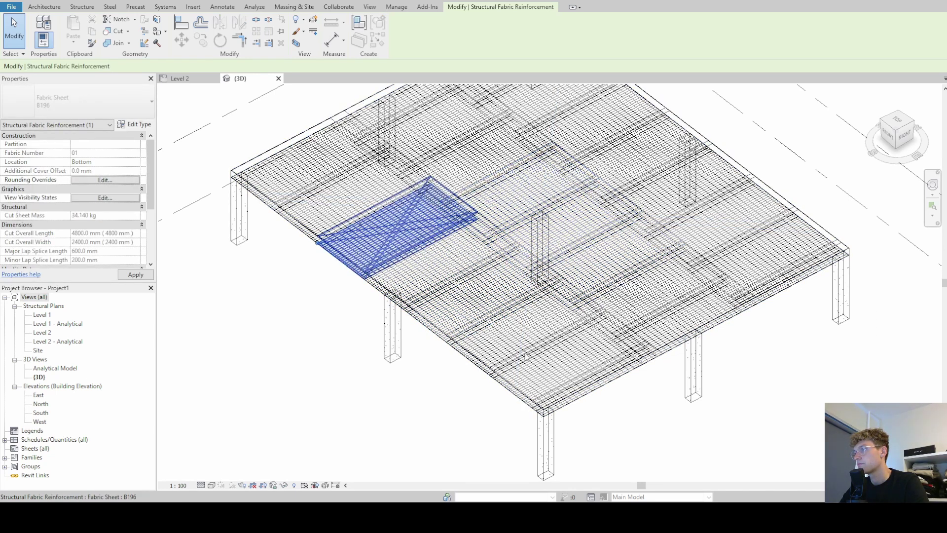
left_click(665, 438)
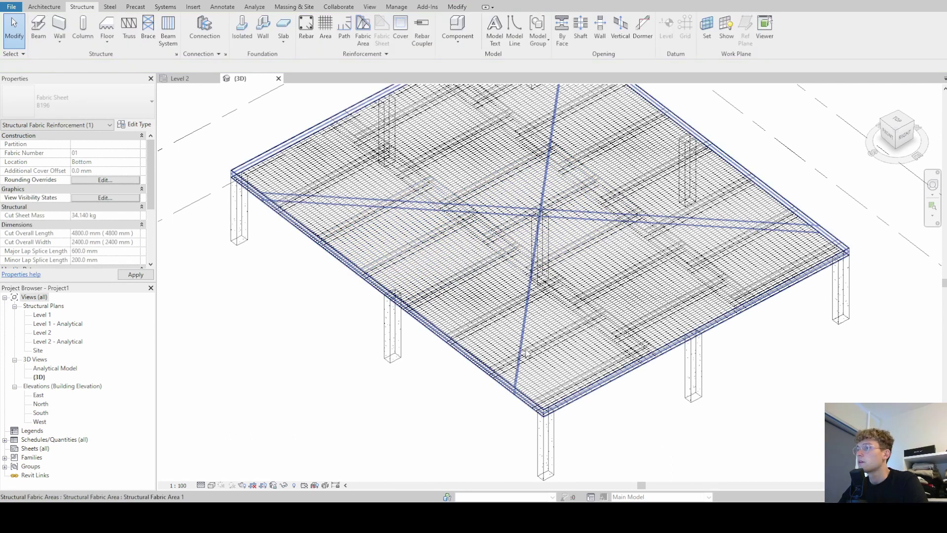
Set the structural fabric area's Additional Cover Offset to 10 cm while viewing the slab from its right side.
left_click(250, 305)
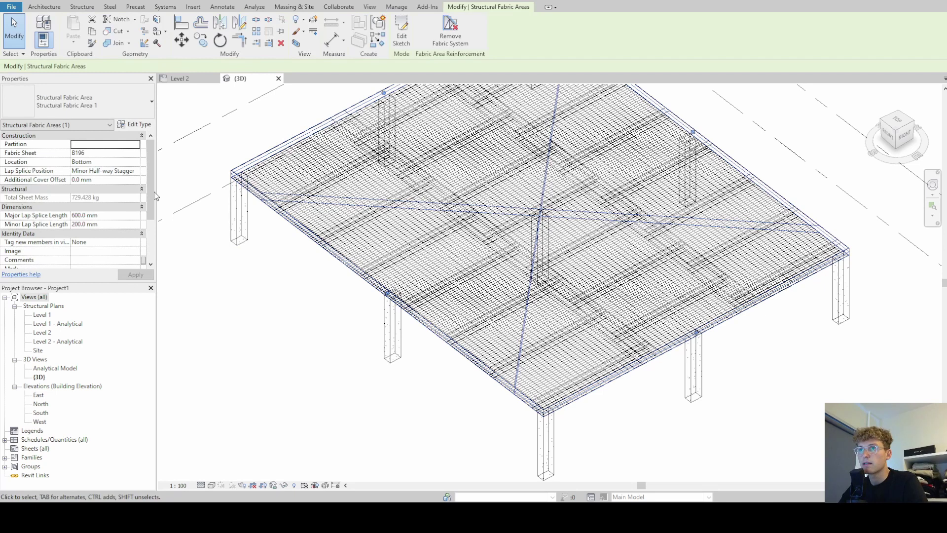
middle_click_drag(524, 397, 361, 274, "shift")
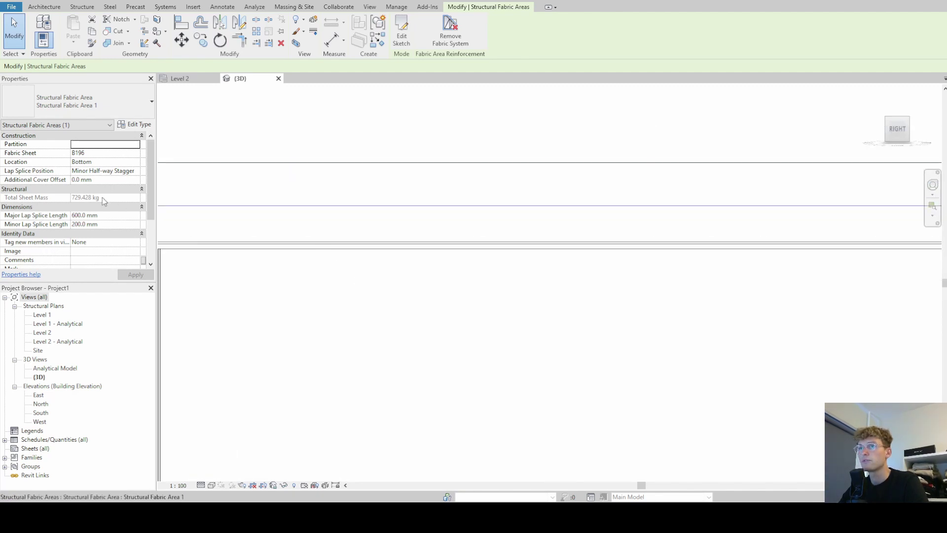
left_click(100, 180)
type("!=")
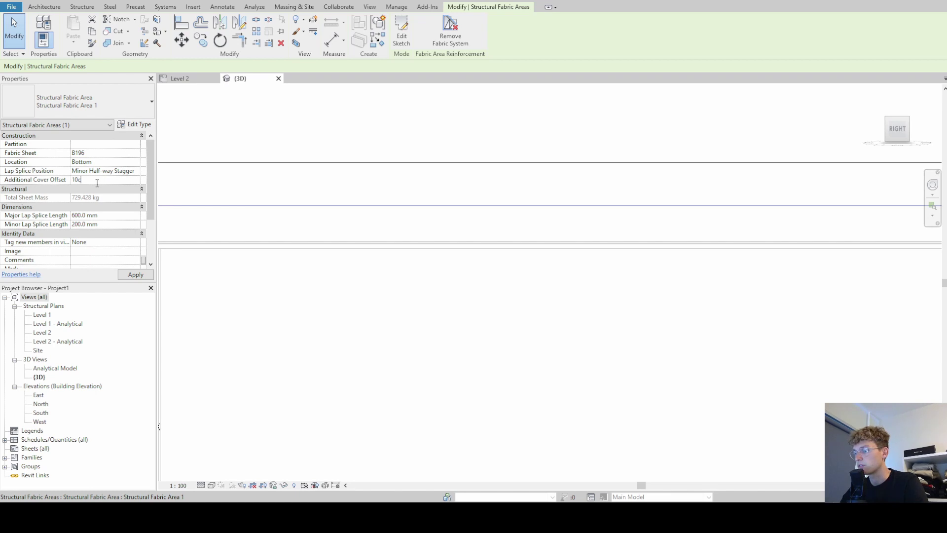
type("cm")
key("Return")
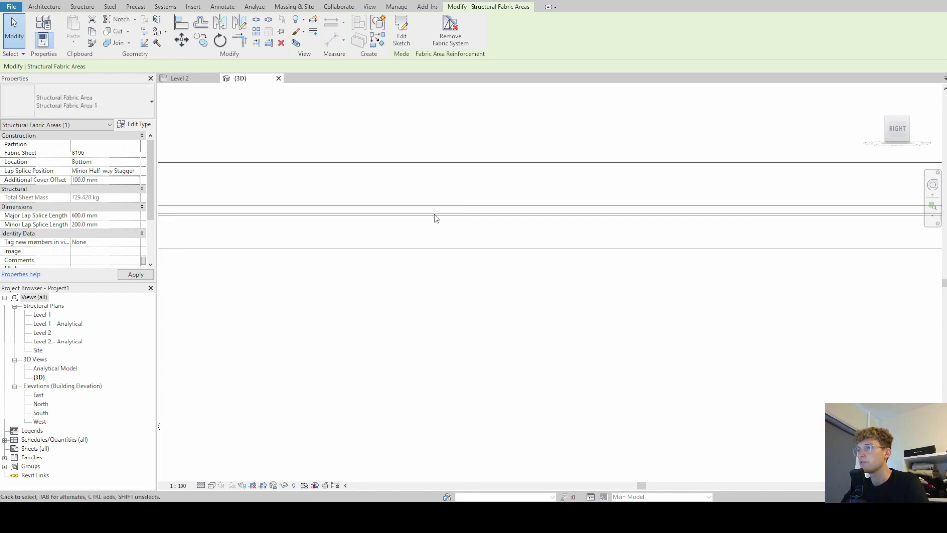
left_click(448, 312)
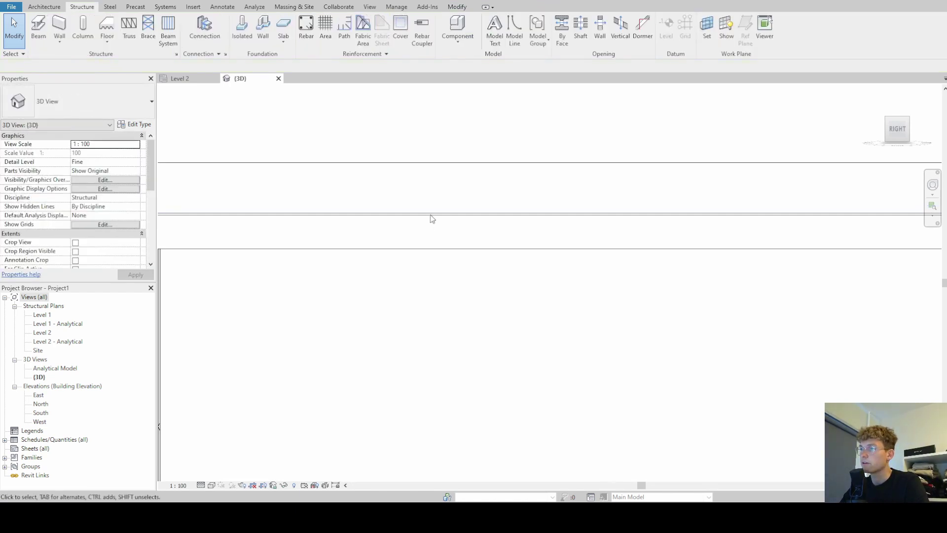
Examine the offset fabric mesh at the slab's corner from an angle and select the structural fabric area.
middle_click_drag(449, 301, 465, 323, "shift")
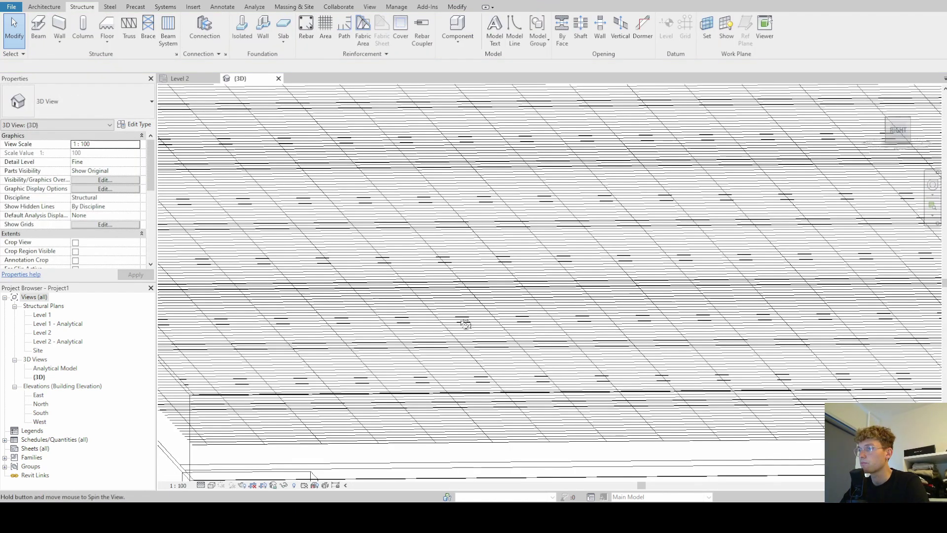
scroll(450, 283, "up", 1)
scroll(399, 317, "down", 3)
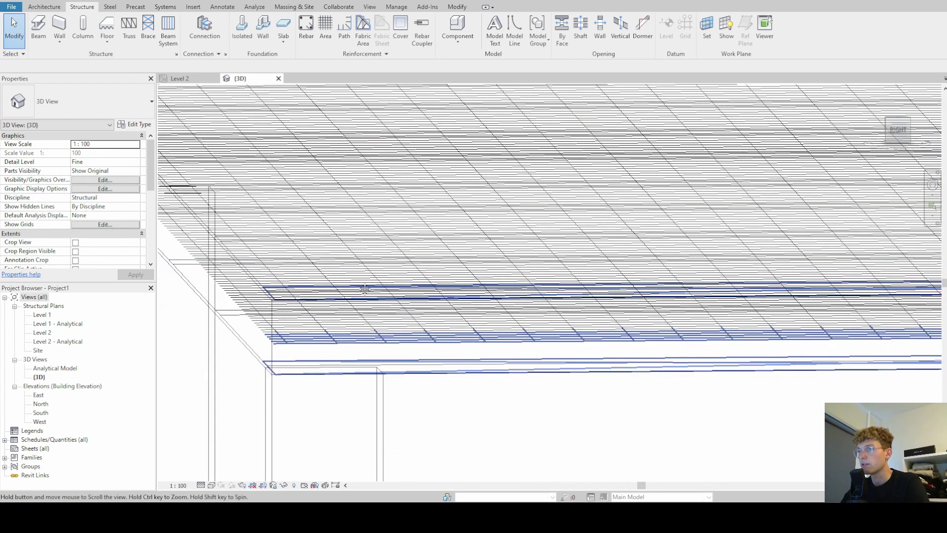
left_click(285, 341)
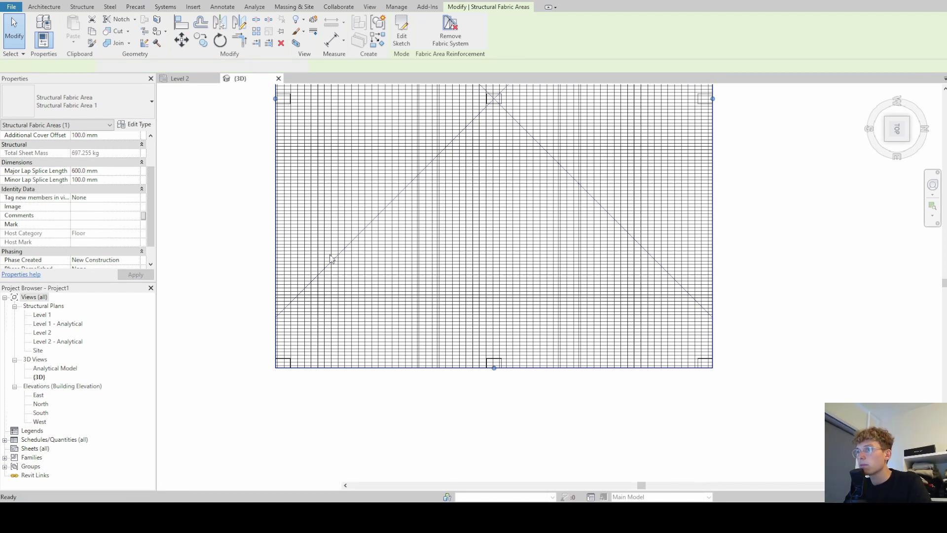
Dimension the major lap between two neighbouring fabric sheets in top view, placing the dimension outside the slab's lower edge.
key("d")
key("i")
scroll(442, 374, "up", 5)
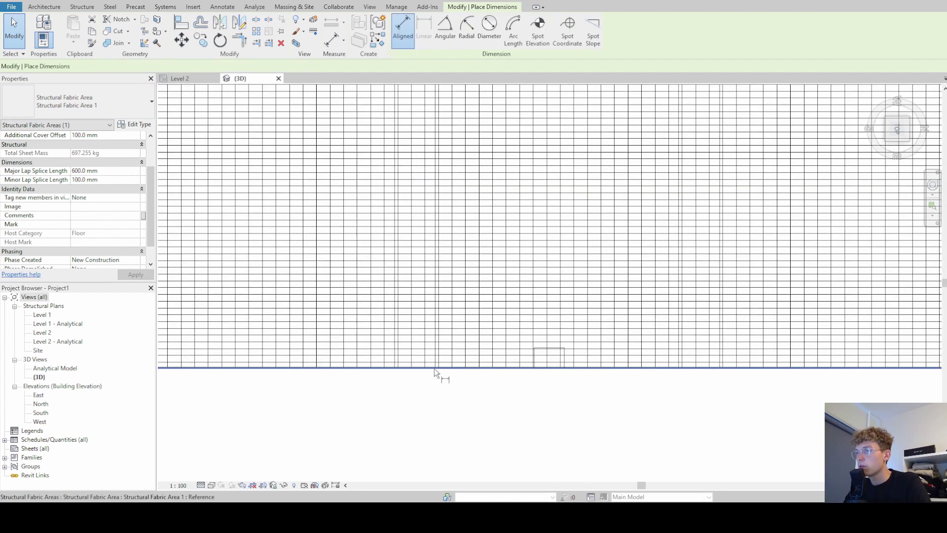
left_click(395, 355)
left_click(436, 358)
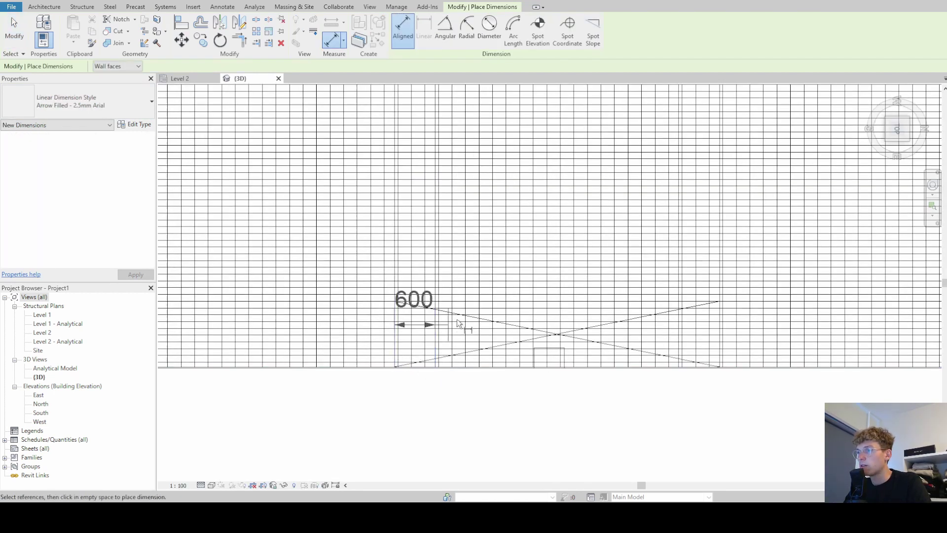
scroll(456, 319, "down", 2)
scroll(428, 365, "down", 1)
left_click(436, 371)
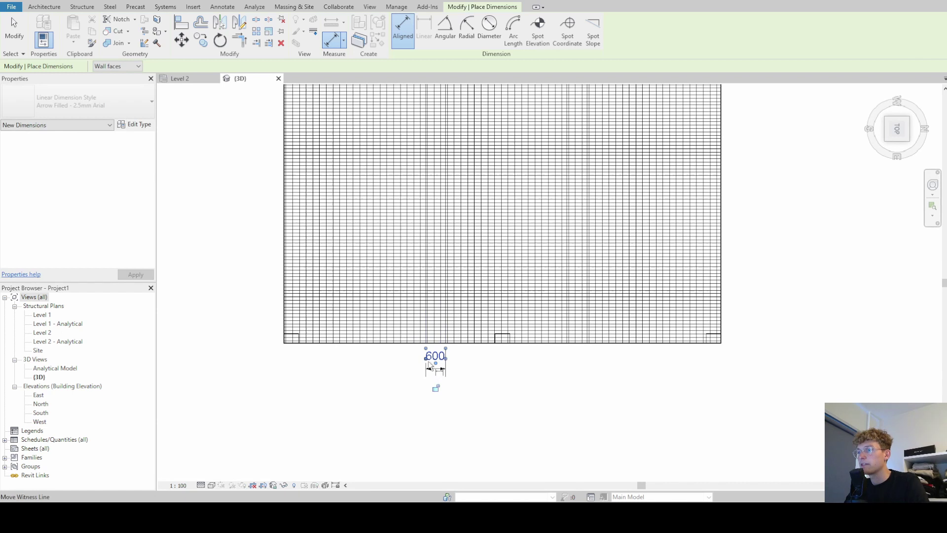
key("Escape")
key("Escape")
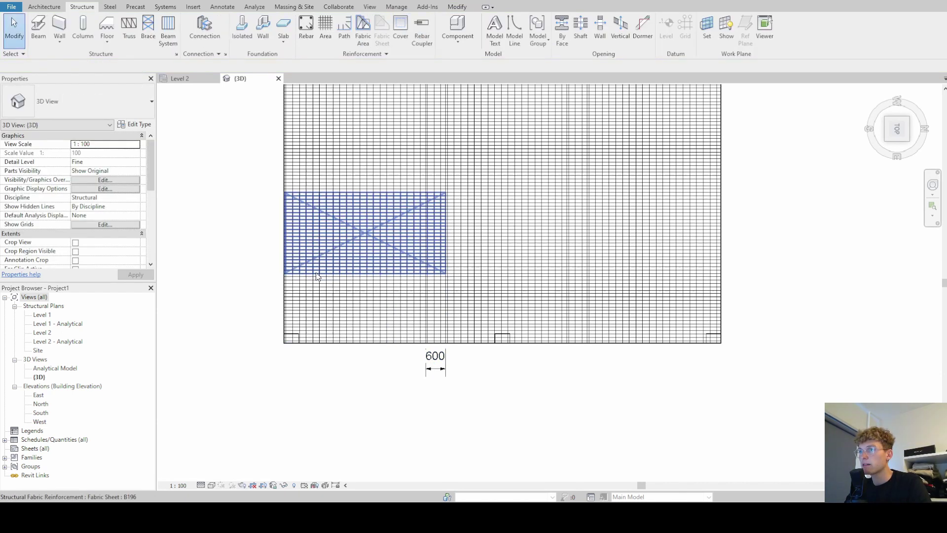
Dimension the minor lap between the two lowest fabric sheets along the slab's left edge, placing the dimension outside the slab.
left_click(315, 264)
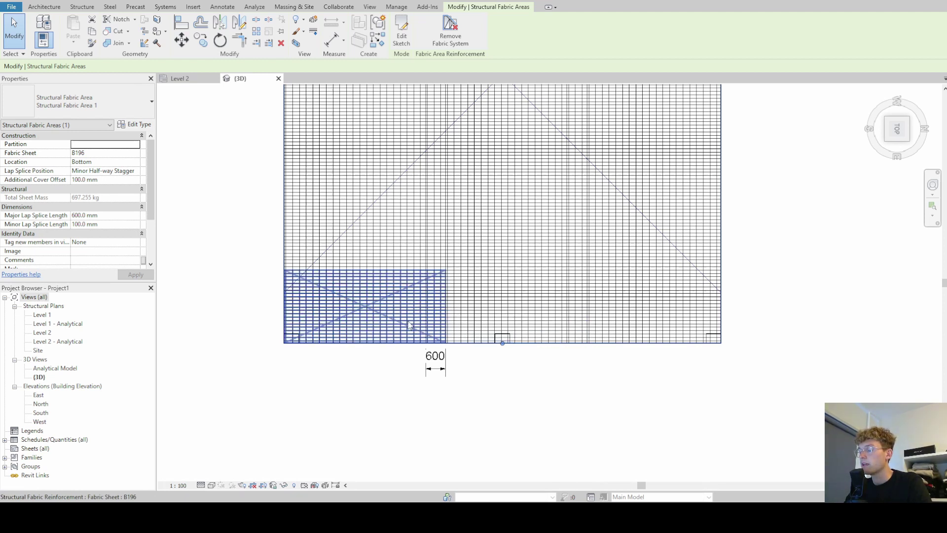
left_click(486, 383)
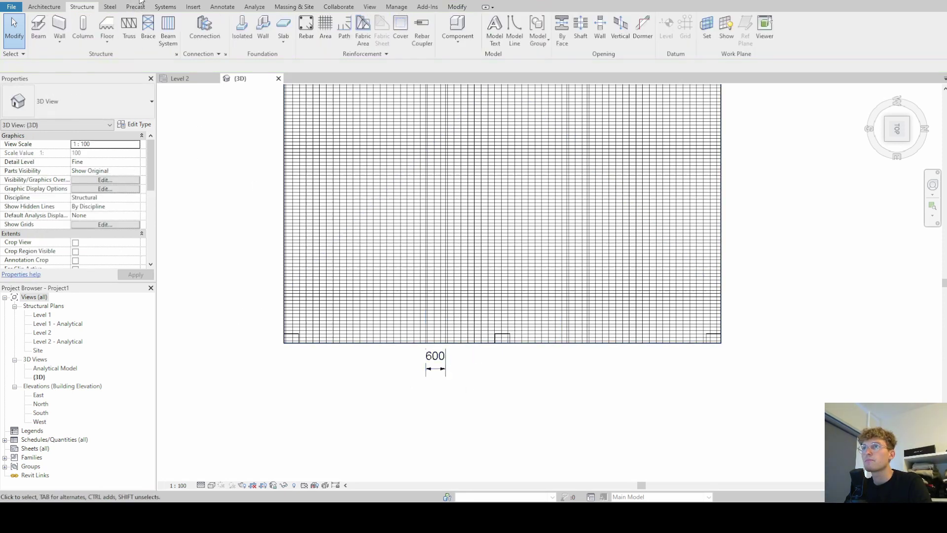
key("d")
key("i")
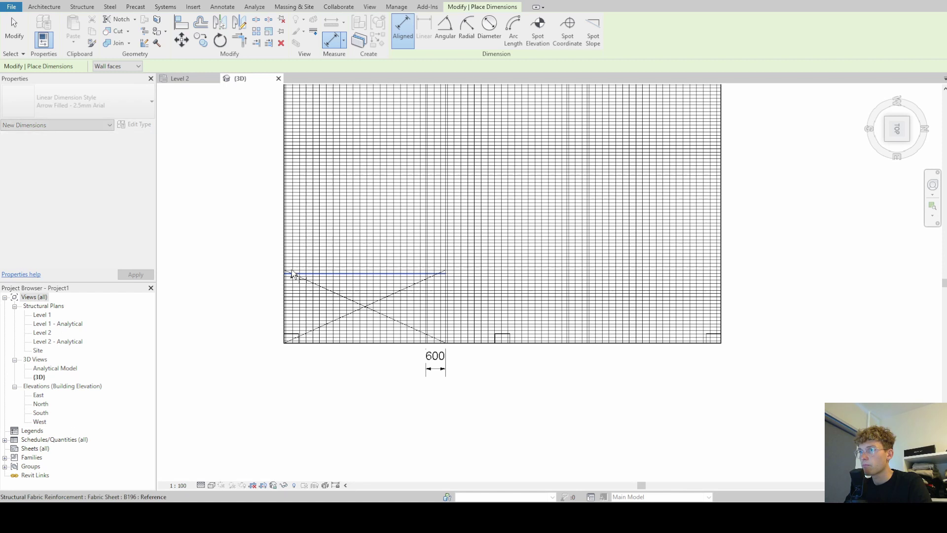
scroll(294, 273, "up", 3)
left_click(294, 270)
left_click(294, 275)
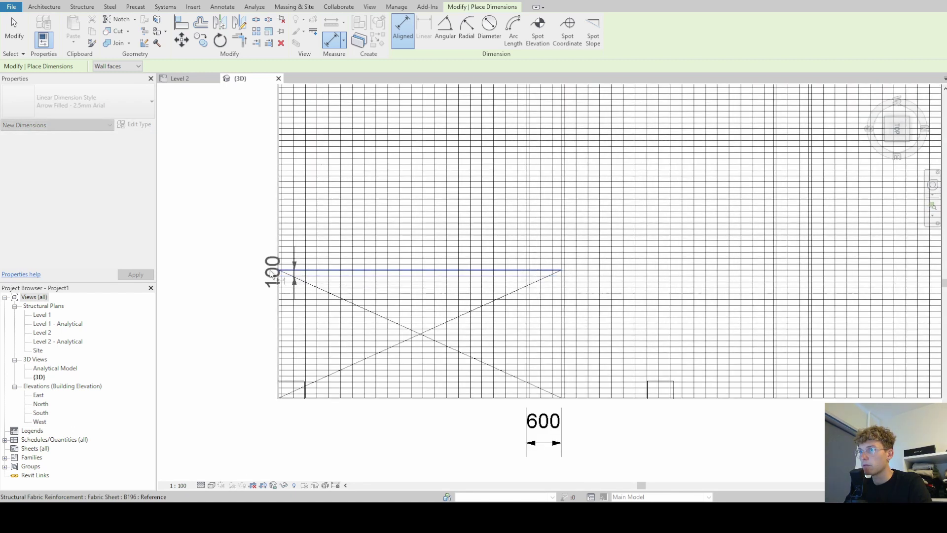
left_click(242, 271)
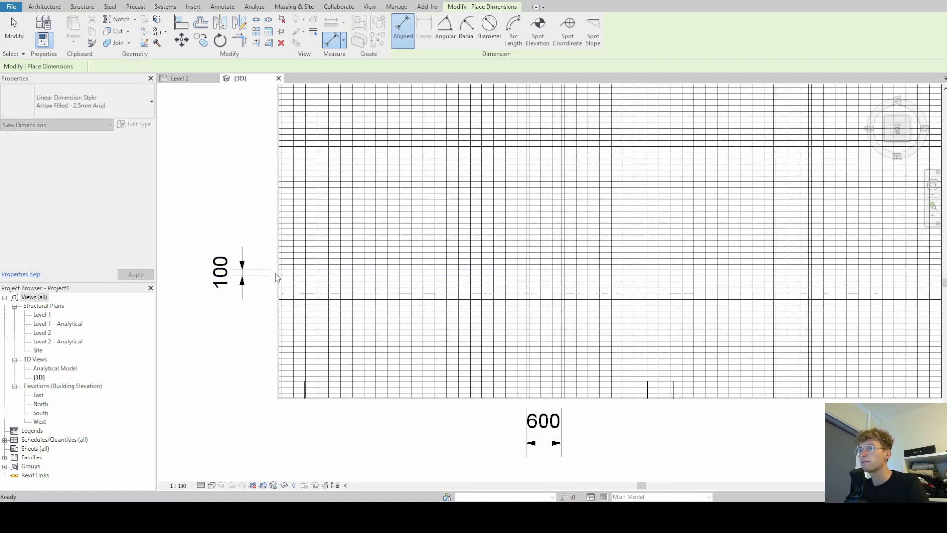
scroll(296, 331, "down", 3)
key("Escape")
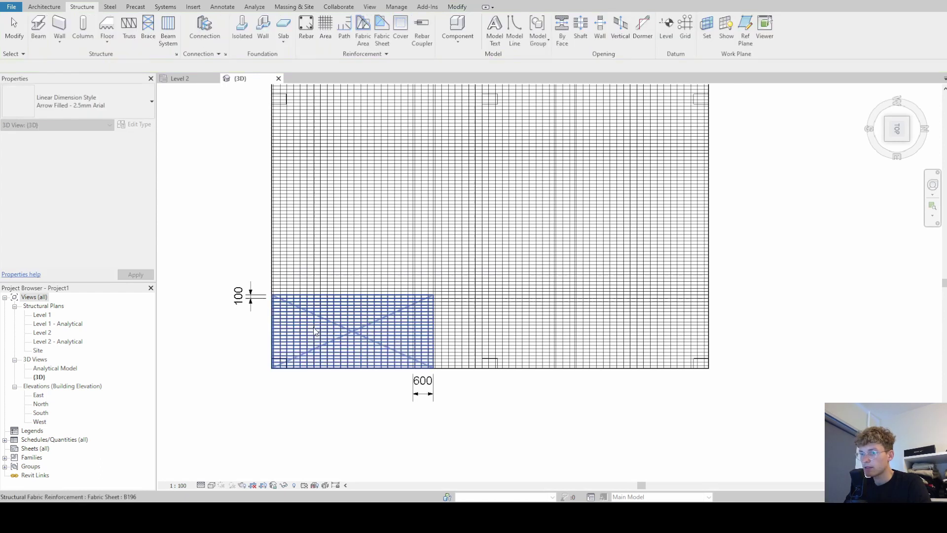
Select the fabric sheets on either side of the dimensioned minor lap in turn to examine their extents and overlap.
left_click(315, 328)
left_click(304, 304)
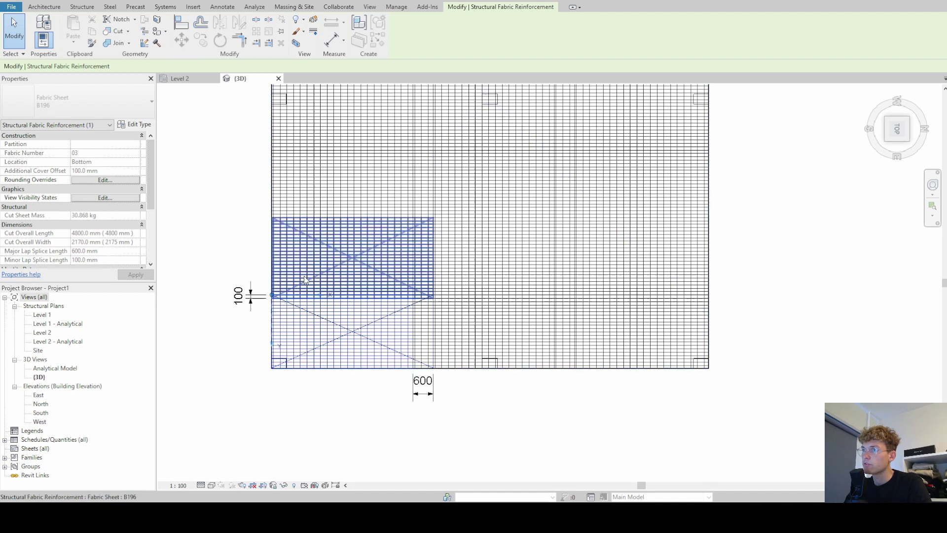
left_click(306, 280)
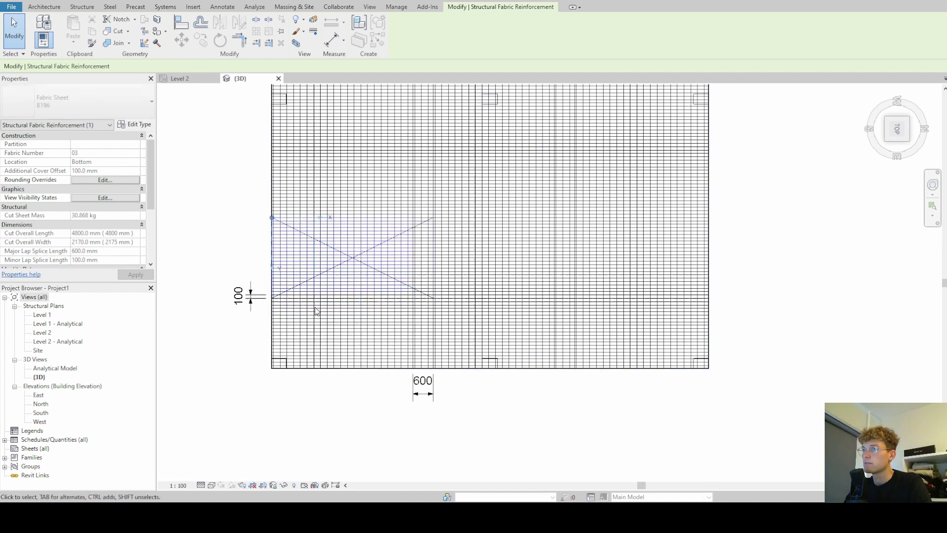
left_click(316, 312)
scroll(316, 315, "up", 2)
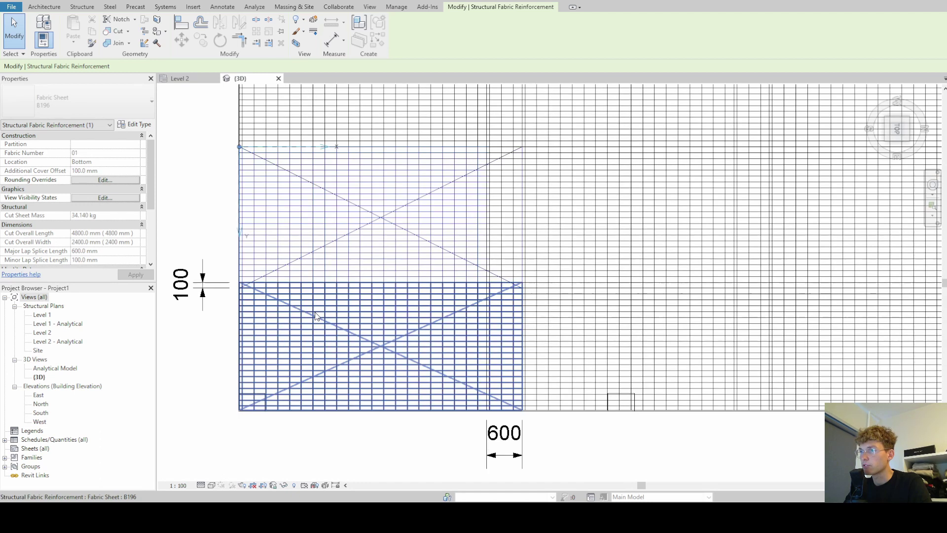
scroll(316, 316, "down", 1)
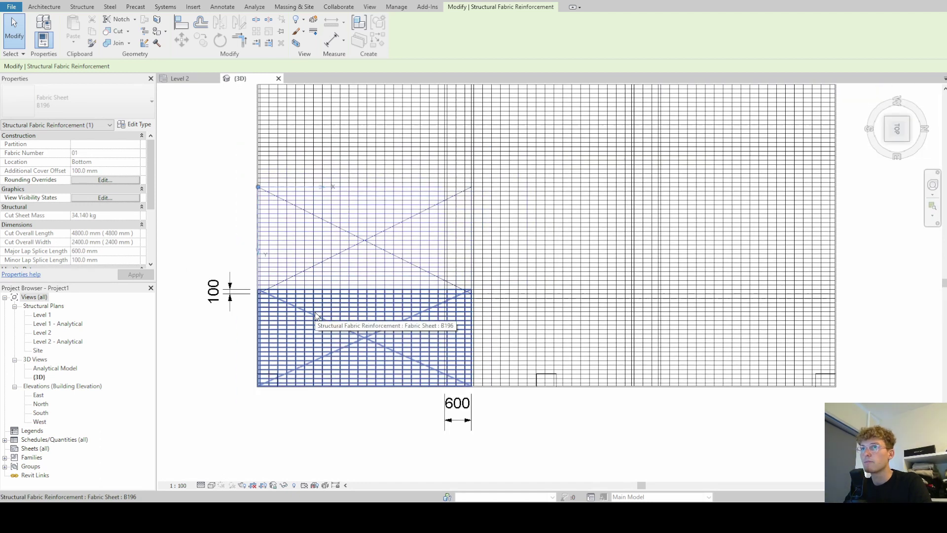
left_click(317, 314)
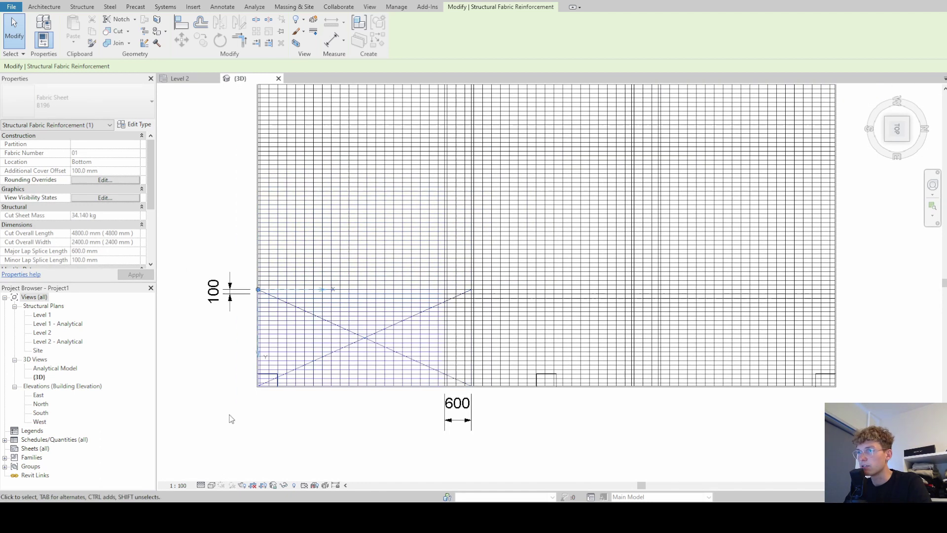
key("Escape")
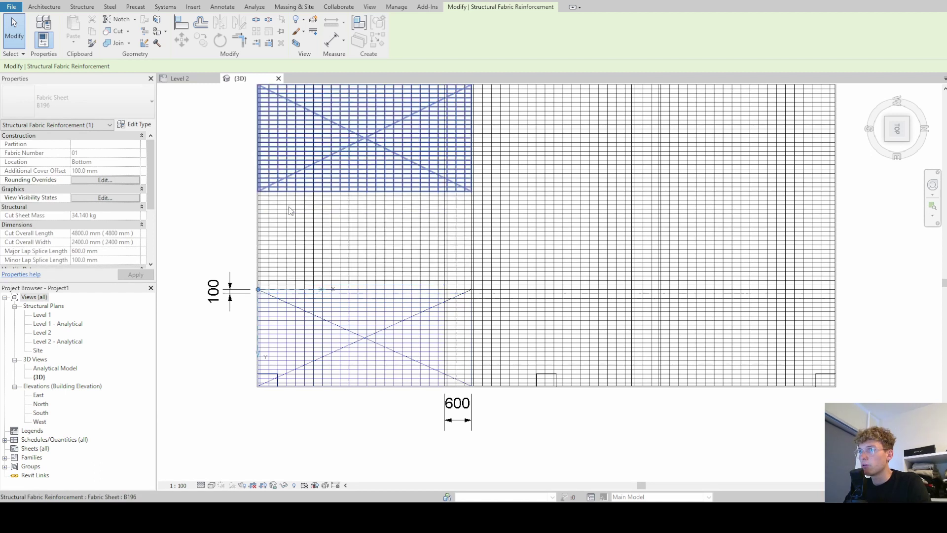
Set the structural fabric area's Minor Lap Splice Length to 1000 mm.
scroll(297, 235, "down", 3)
left_click(300, 269)
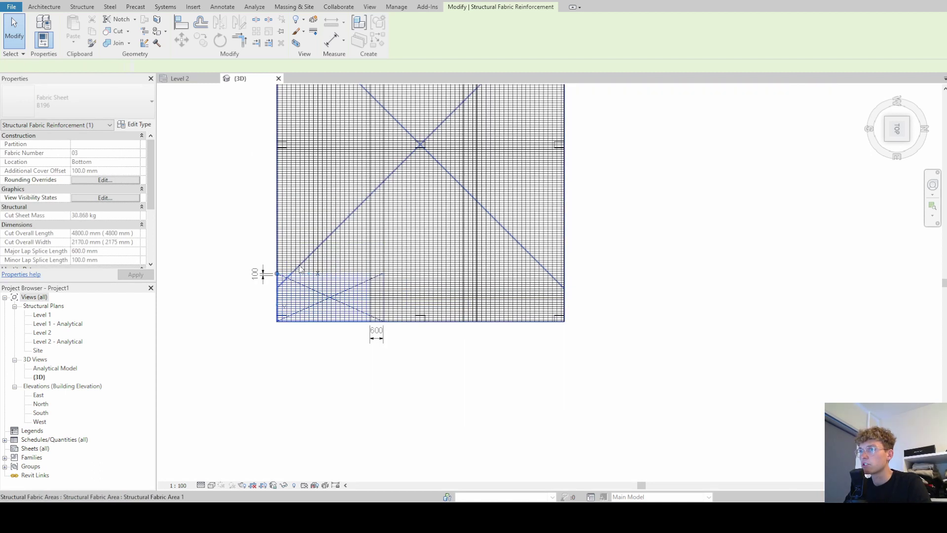
key("Tab")
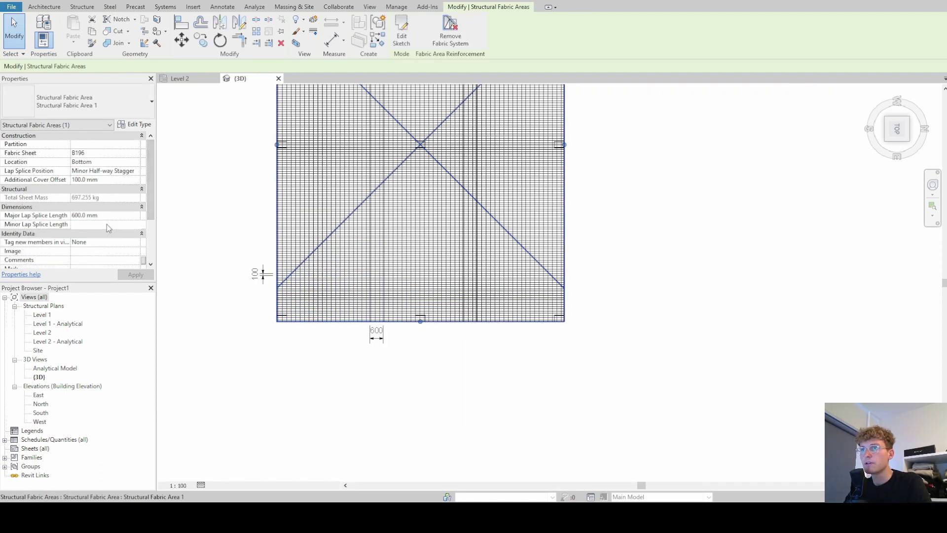
left_click(107, 223)
type("100")
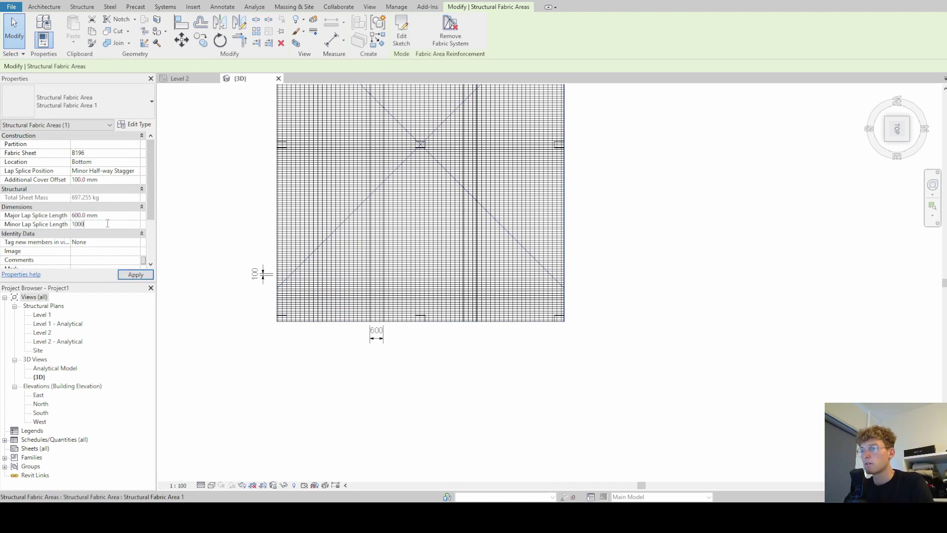
type("0")
key("Return")
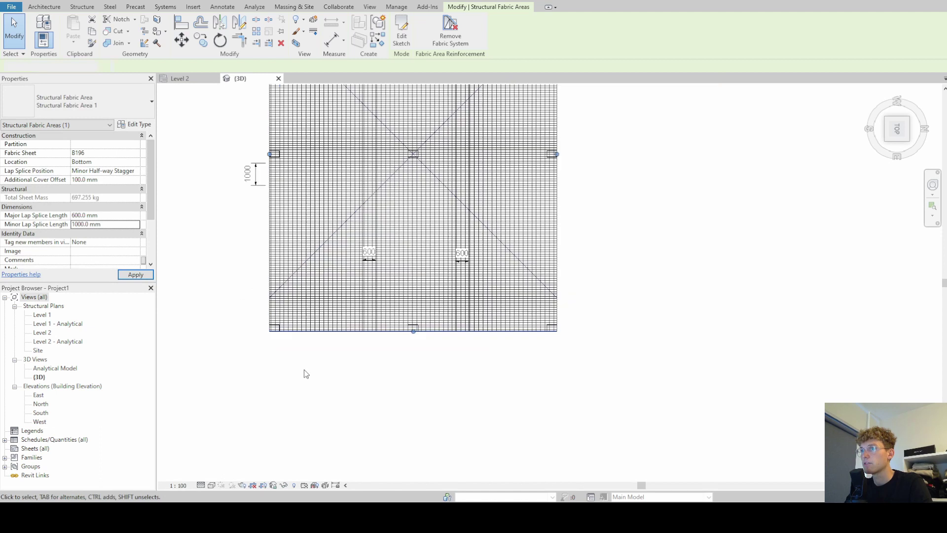
left_click(306, 374)
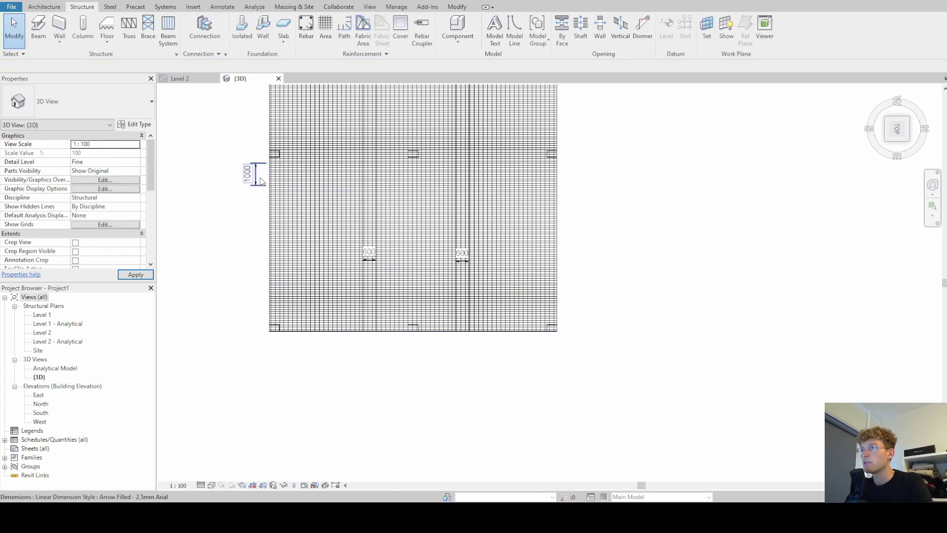
Examine the minor lap dimension and the sheet overlaps near the slab's lower left corner.
left_click(261, 181)
key("Escape")
scroll(295, 293, "up", 3)
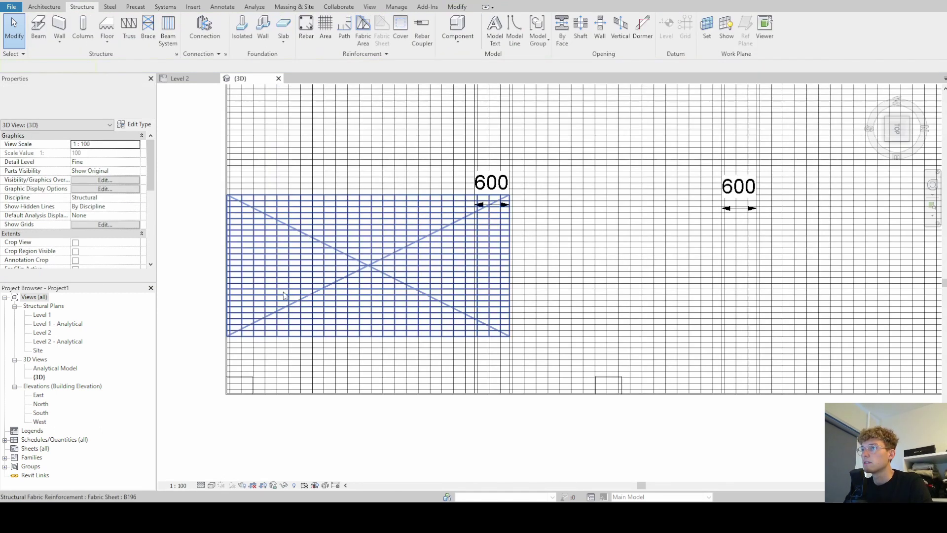
middle_click_drag(353, 270, 421, 234)
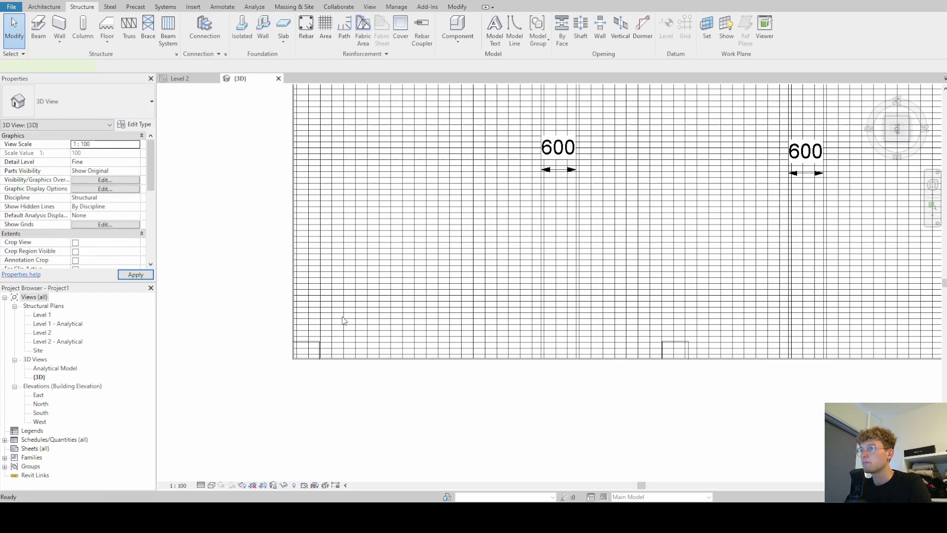
key("d")
key("i")
key("Escape")
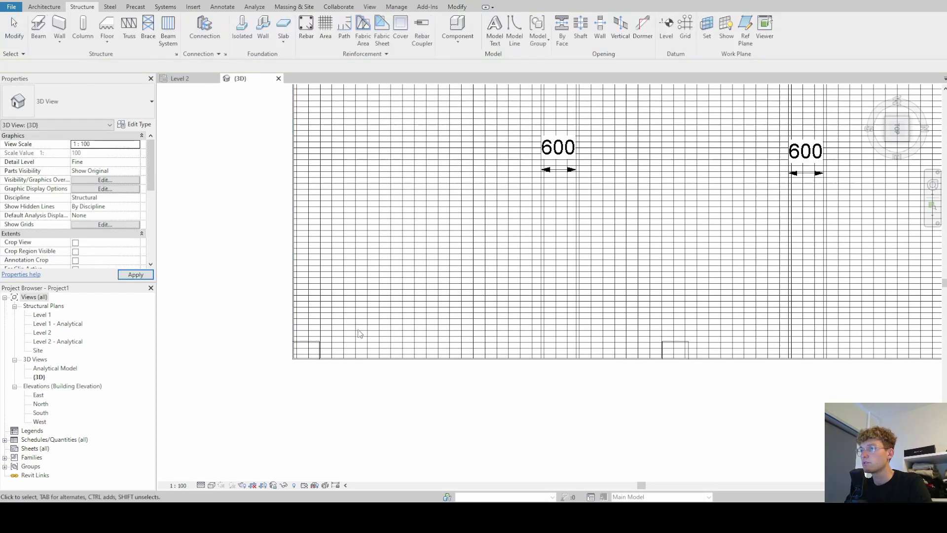
Add an aligned dimension across the minor lap at the slab's lower left corner, placed outside the slab edge.
left_click(360, 337)
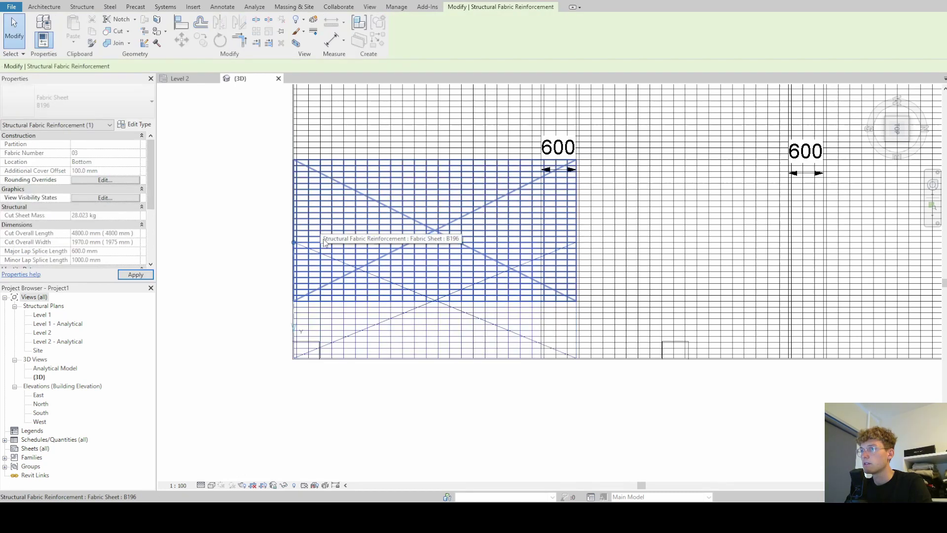
left_click_drag(325, 274, 324, 274)
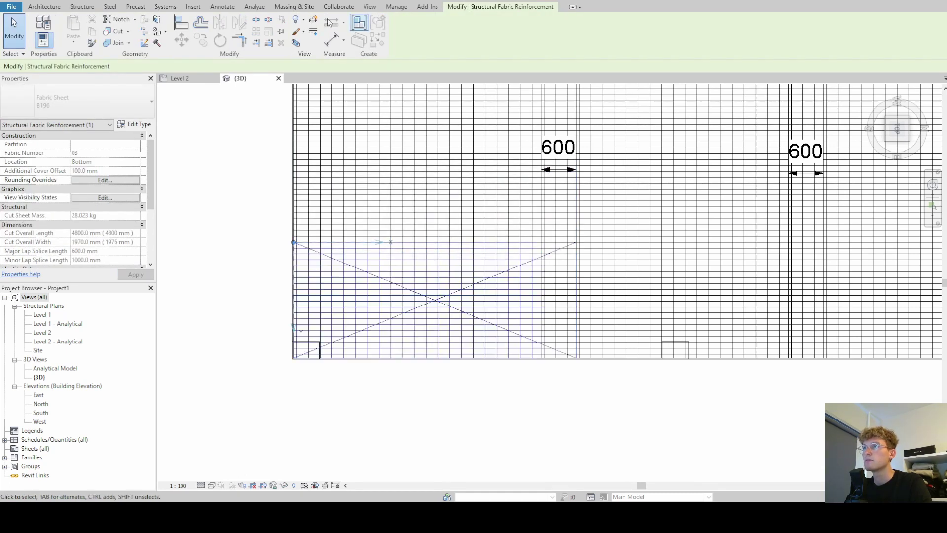
left_click(331, 40)
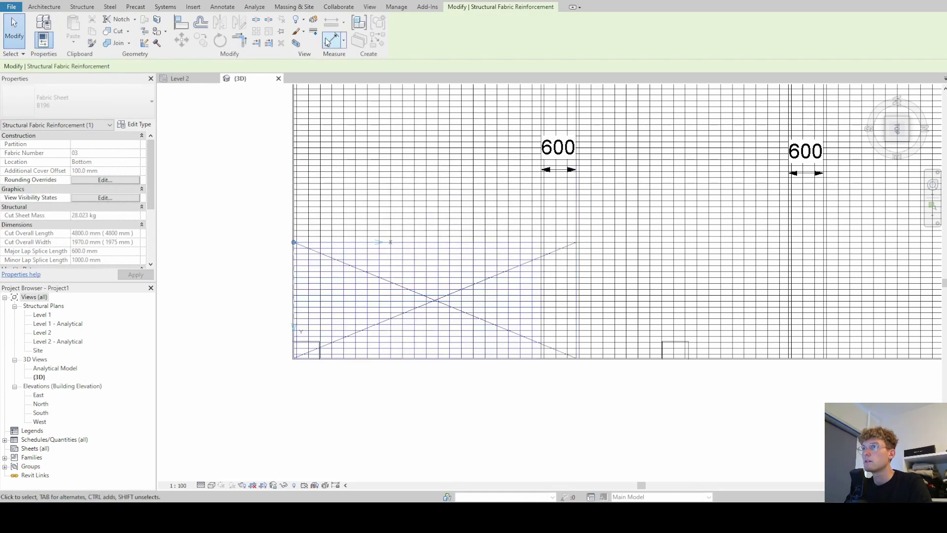
left_click(318, 245)
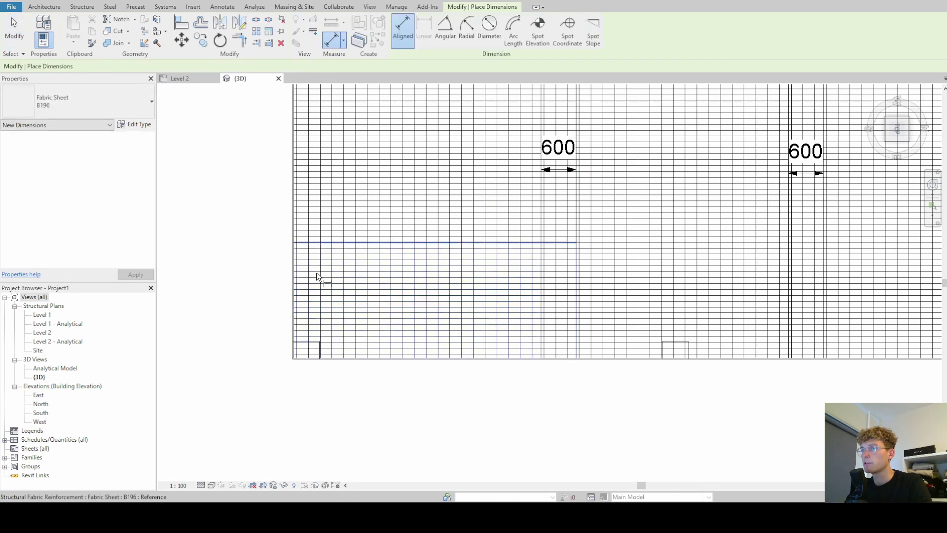
left_click(318, 297)
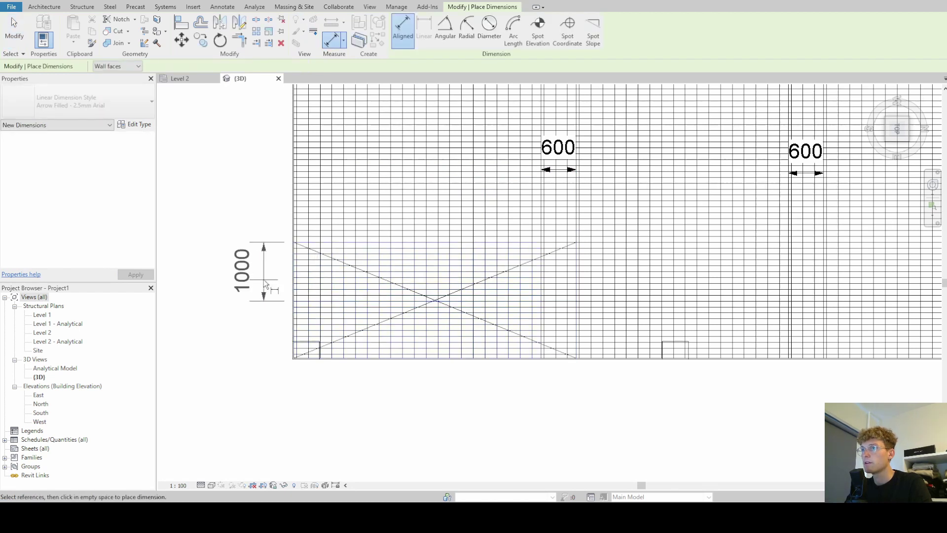
left_click(265, 284)
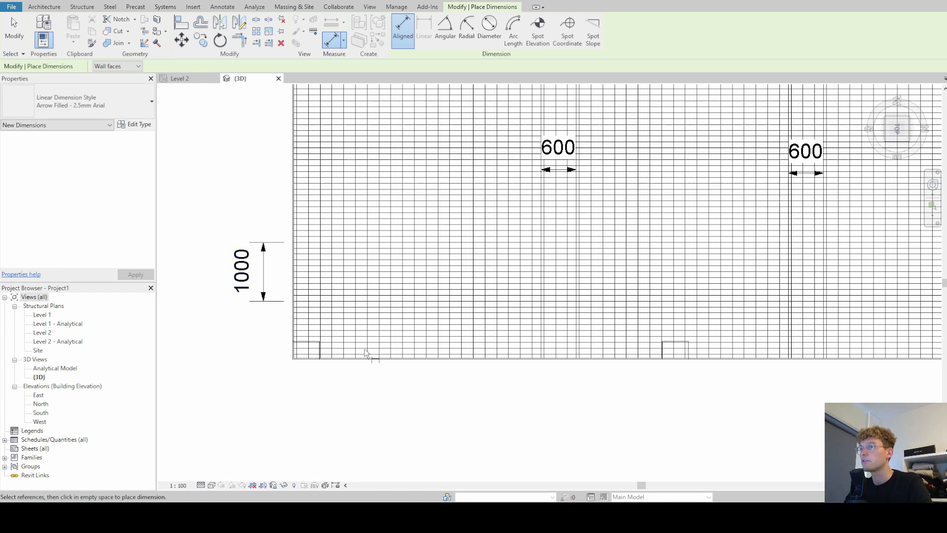
key("Escape")
key("Escape")
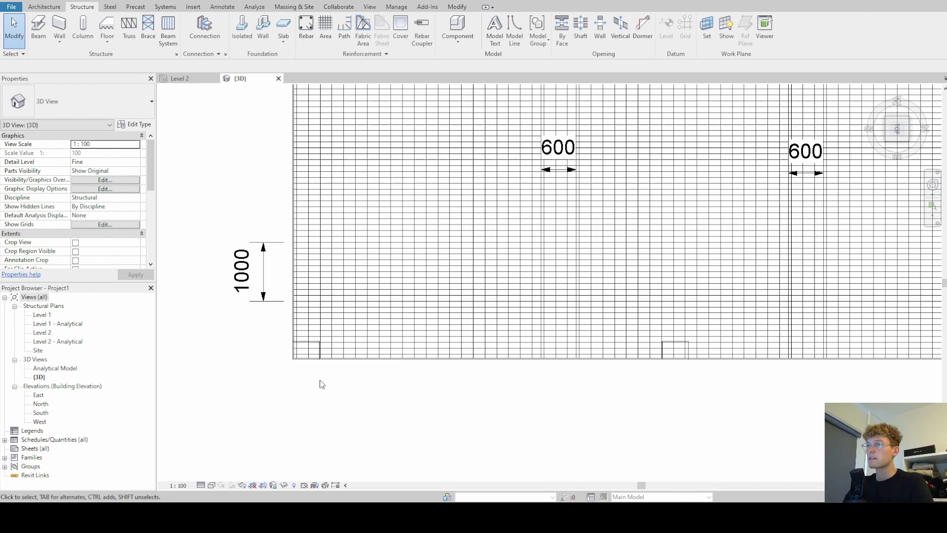
Select the structural fabric area in an angled view of the whole slab and review its location, cover offset and lap splice settings.
middle_click_drag(351, 387, 415, 171, "shift")
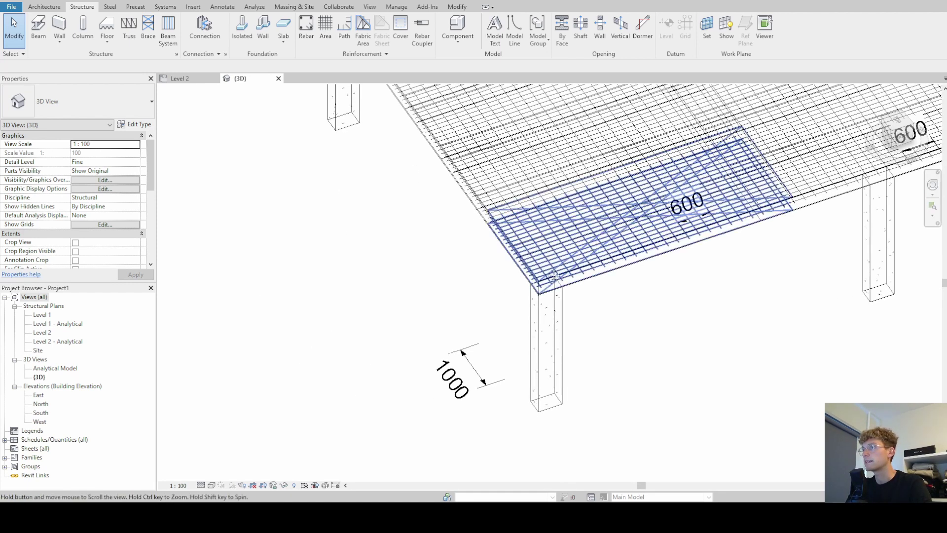
middle_click_drag(612, 183, 513, 285)
scroll(512, 286, "down", 4)
scroll(511, 330, "down", 3)
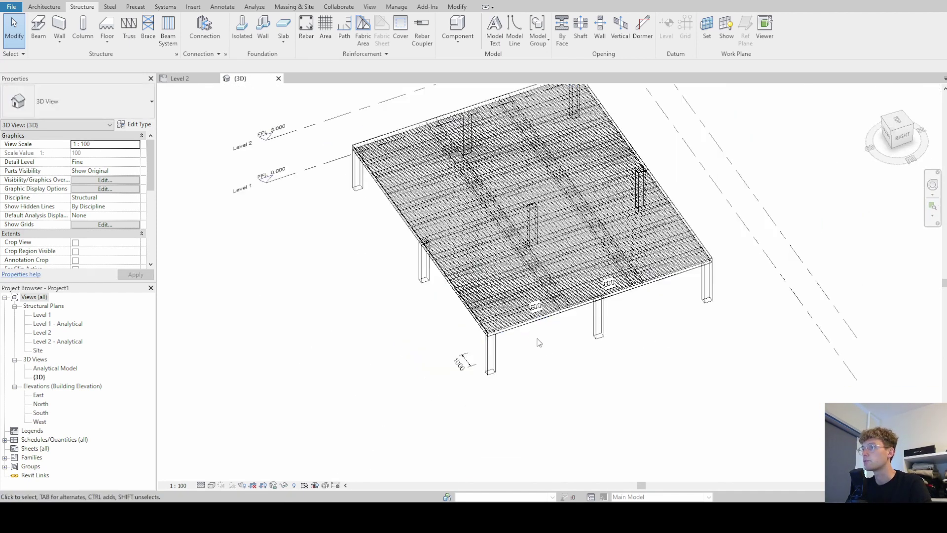
left_click(495, 271)
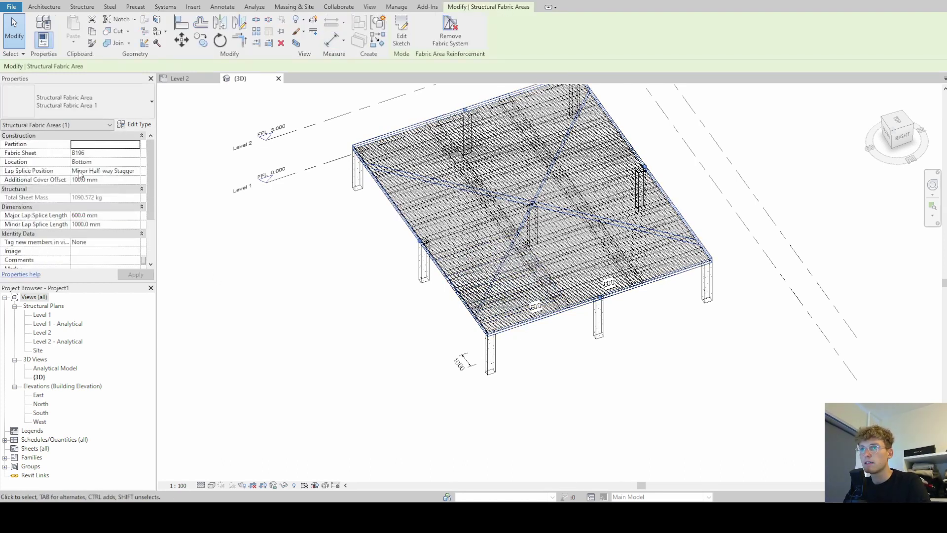
scroll(123, 198, "down", 3)
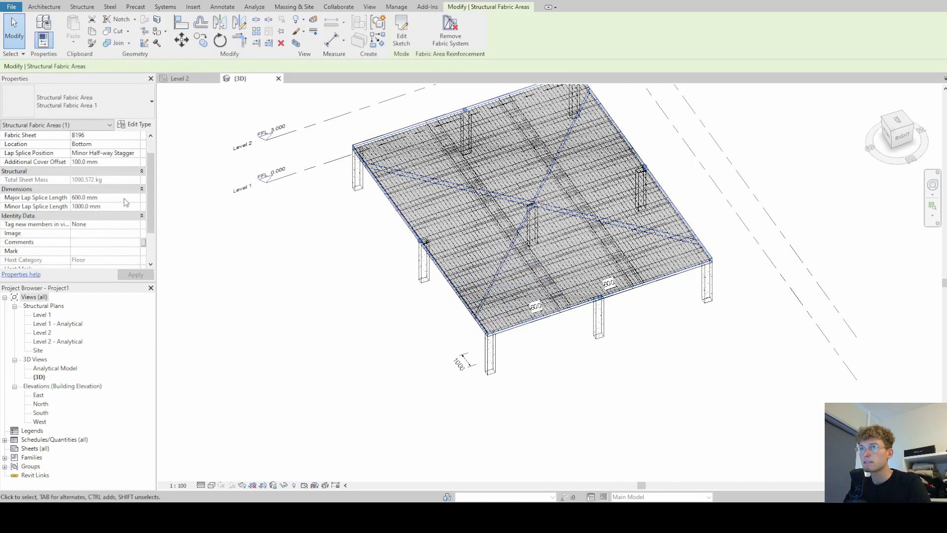
scroll(107, 214, "up", 3)
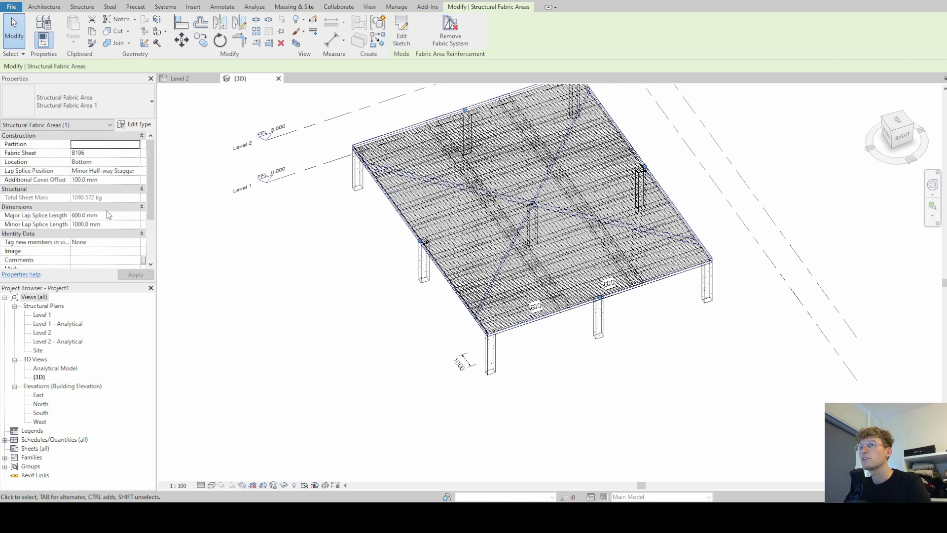
Delete the minor lap dimension beside the slab corner.
left_click(279, 355)
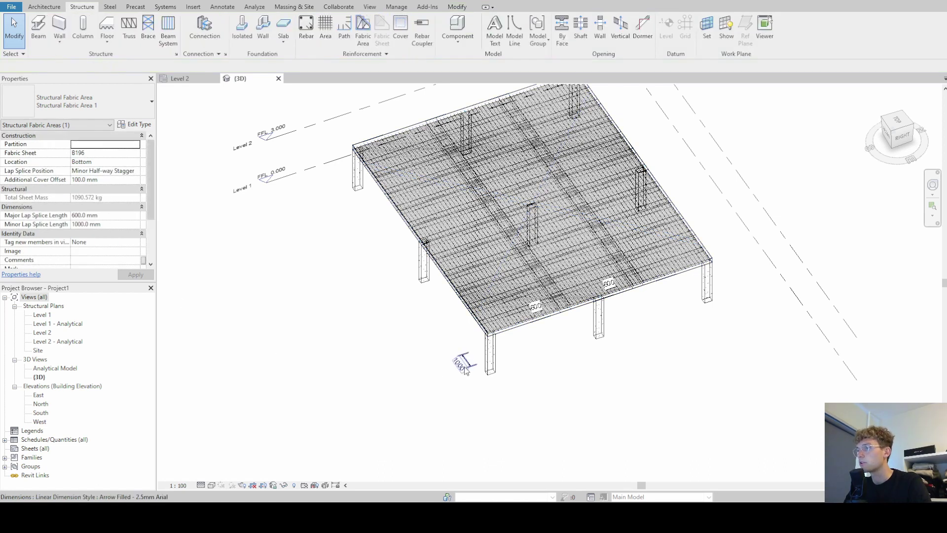
left_click(516, 365)
key("Delete")
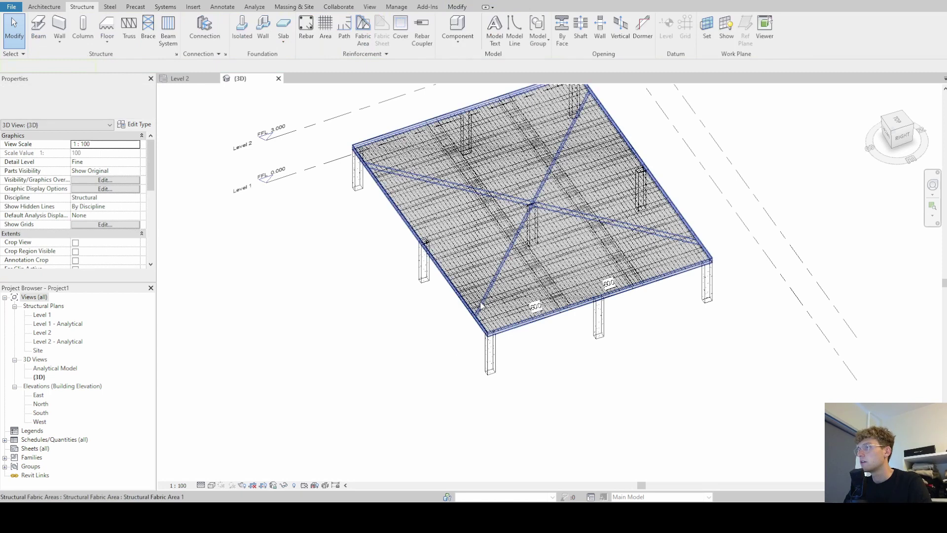
Orient the 3D view to the top-front-right isometric angle, framing the whole slab and its columns.
left_click(533, 337)
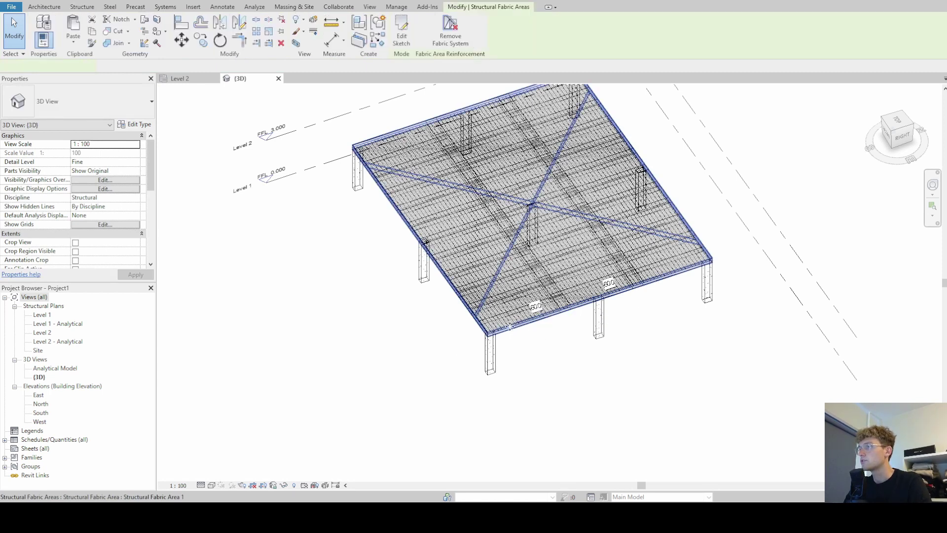
scroll(493, 335, "up", 2)
scroll(501, 350, "down", 4)
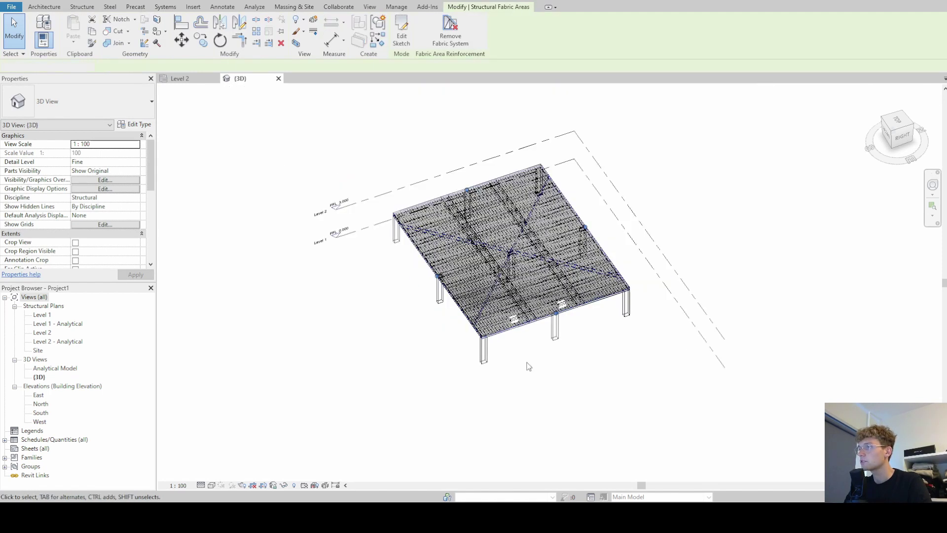
left_click(528, 365)
left_click(894, 134)
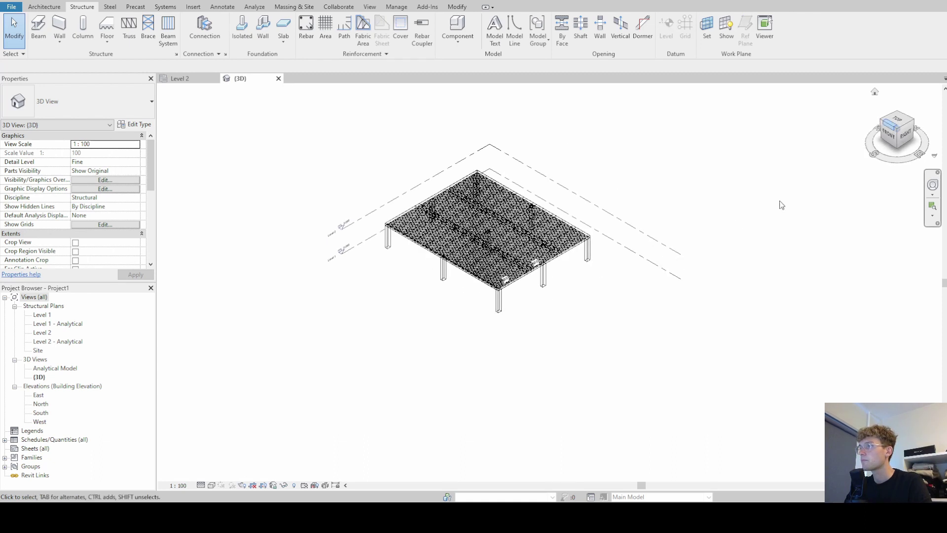
middle_click_drag(484, 264, 518, 294)
scroll(513, 294, "up", 2)
scroll(551, 313, "up", 2)
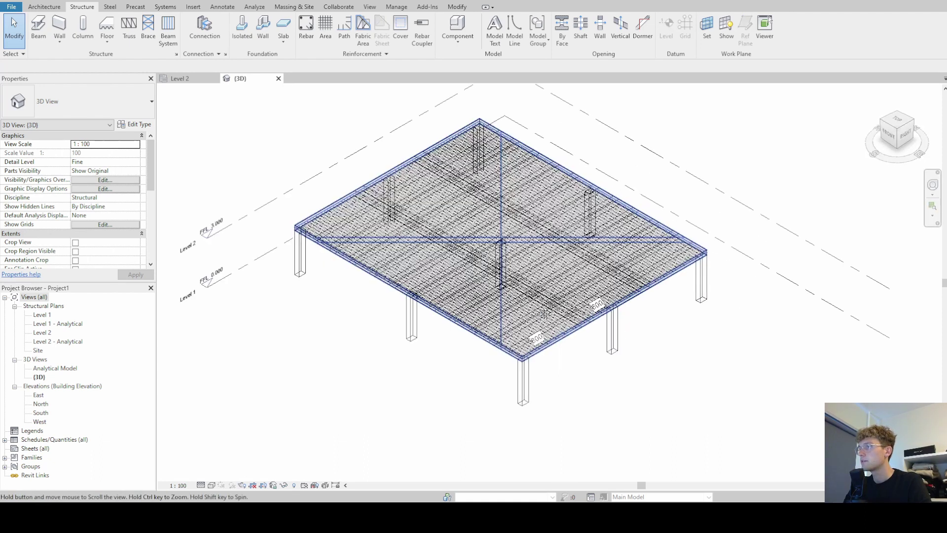
Select the whole slab model and filter the selection down to Structural Fabric Reinforcement only.
left_click_drag(255, 91, 789, 434)
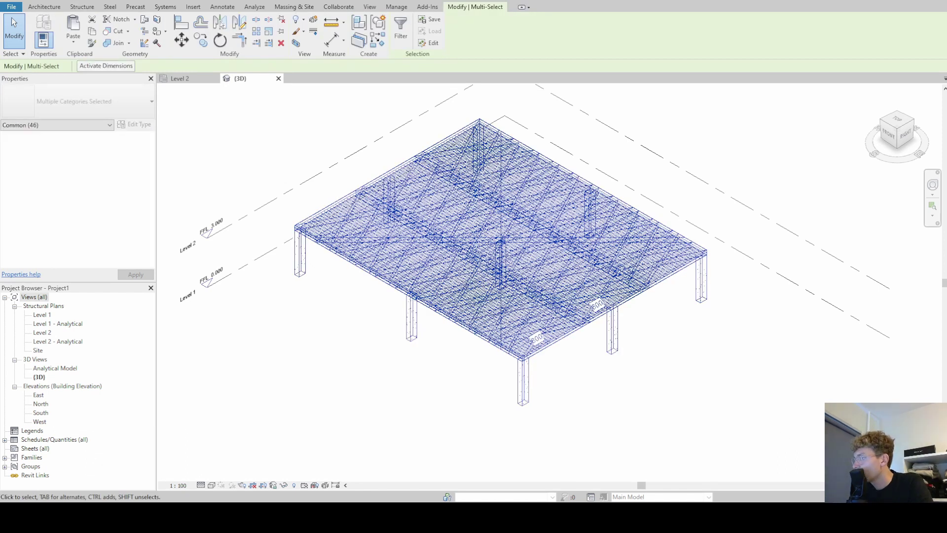
left_click(400, 27)
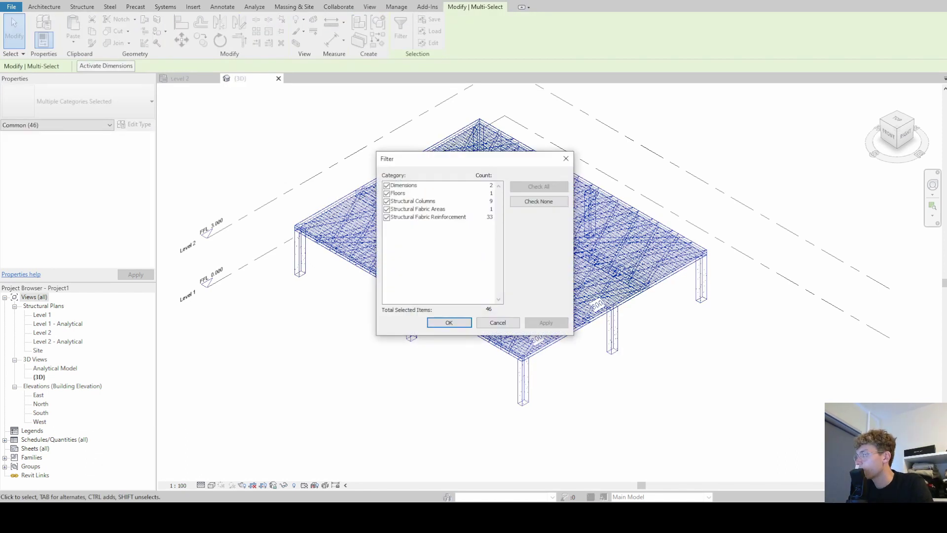
left_click(531, 203)
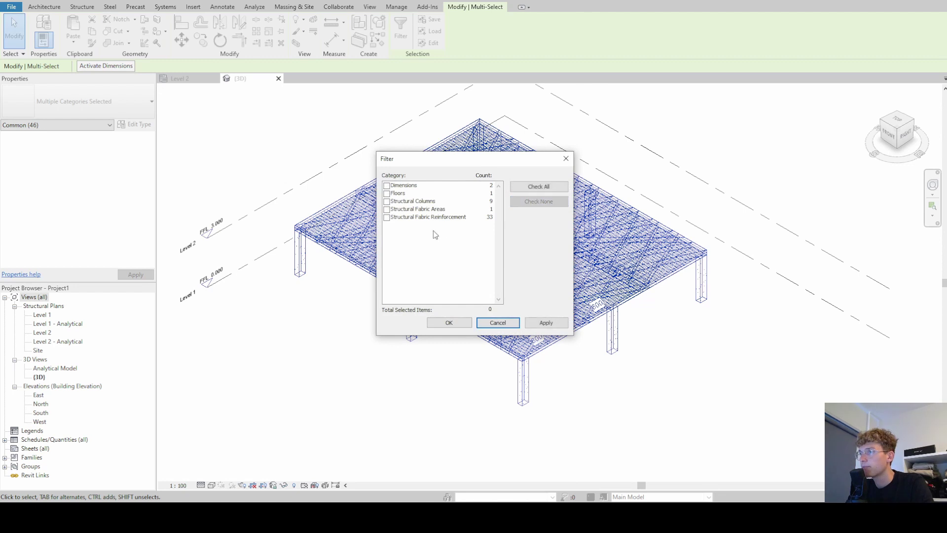
left_click(387, 218)
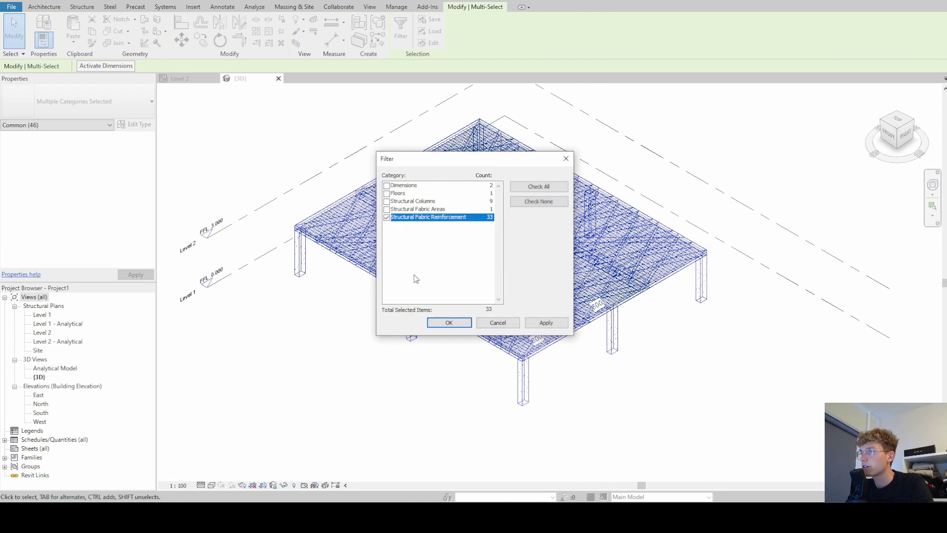
left_click(448, 323)
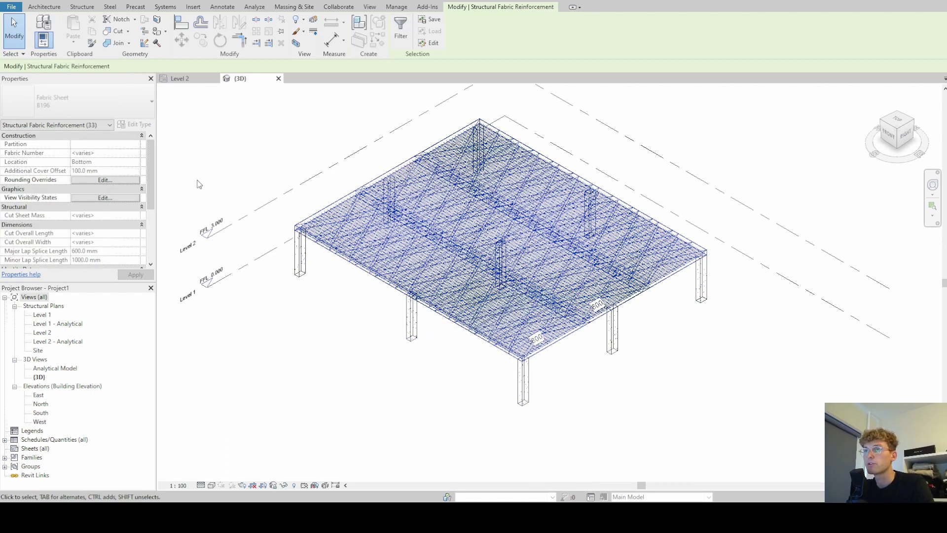
Set the fabric sheets' View Visibility States to View unobscured and View as solid for the {3D} view.
left_click(102, 197)
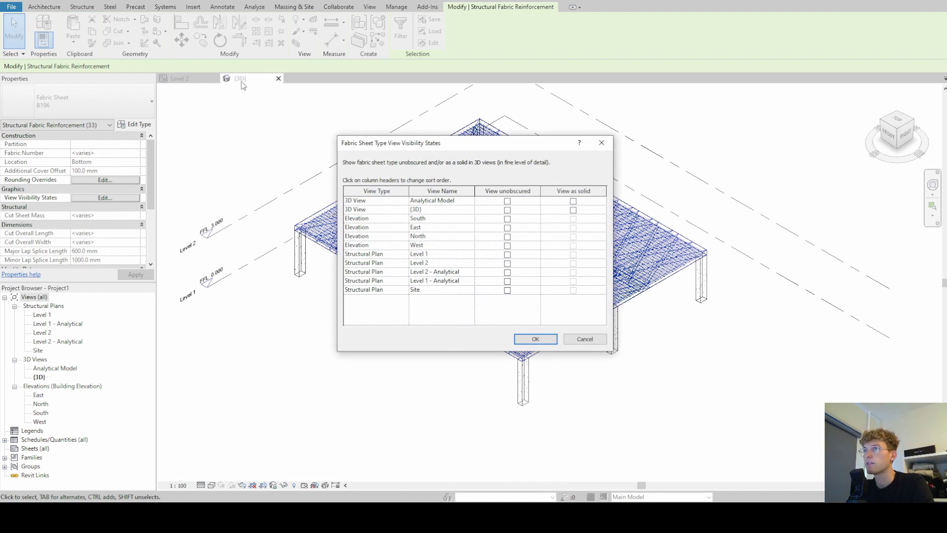
left_click(508, 211)
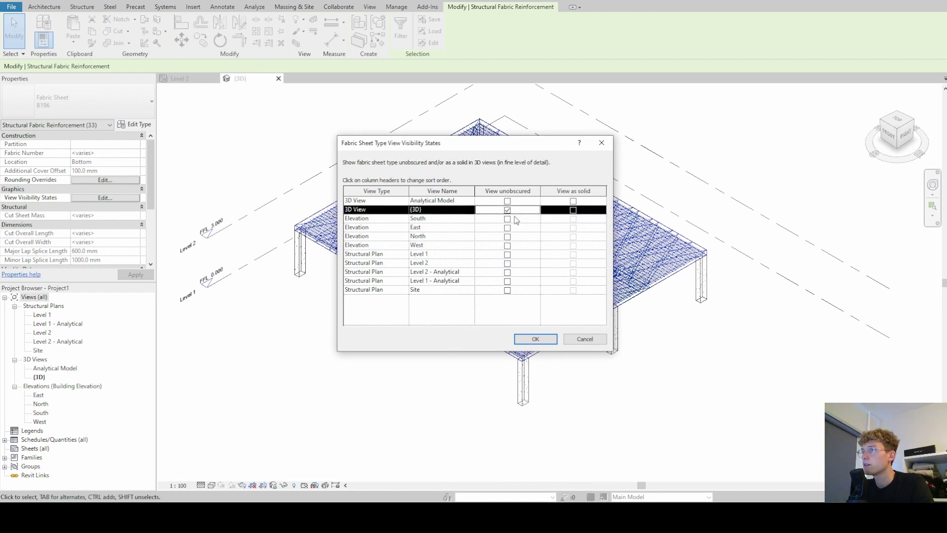
left_click(572, 211)
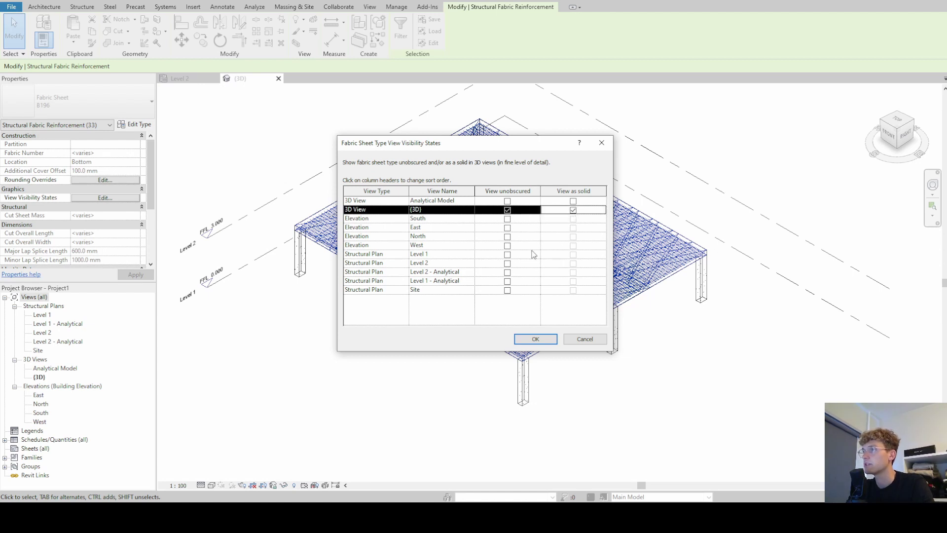
left_click(535, 340)
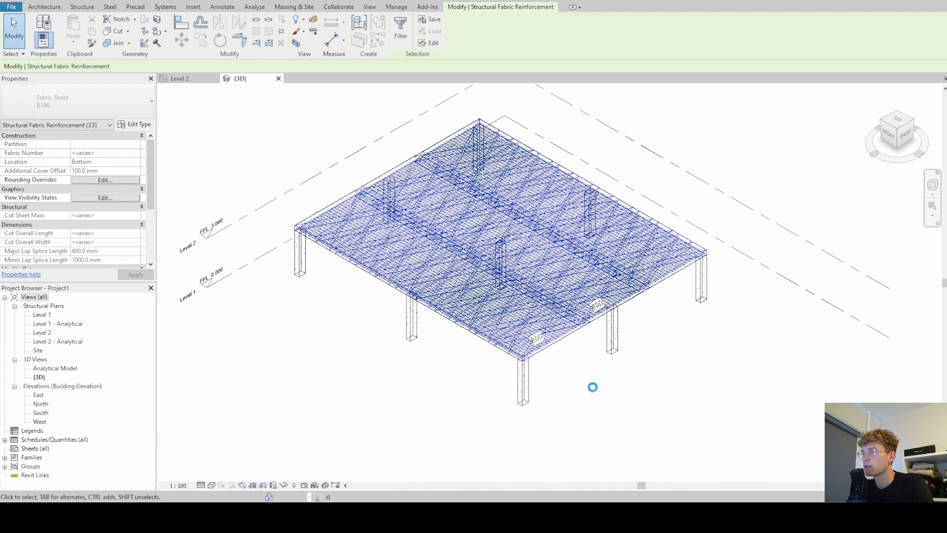
key("Escape")
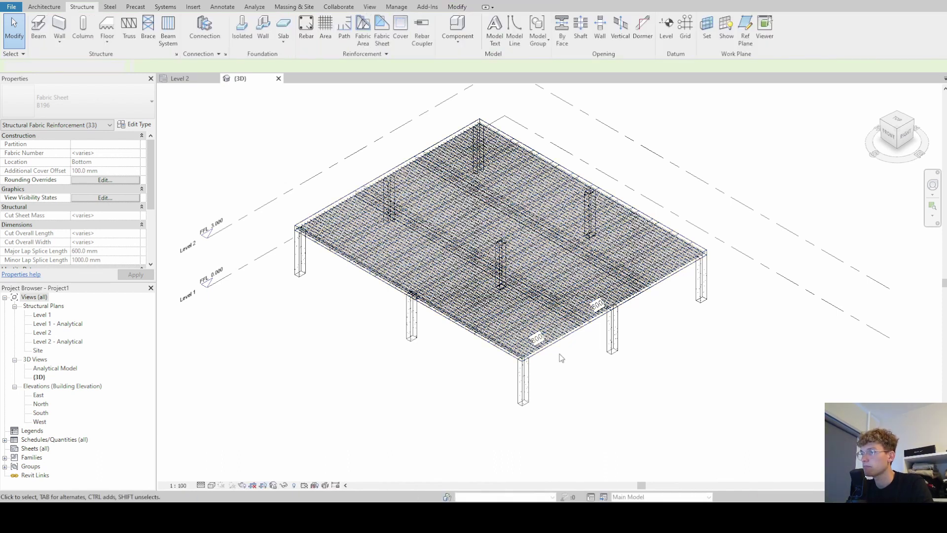
Choose the Fine detail level for the 3D view and examine the solid fabric bars around the slab's front corner.
scroll(558, 353, "up", 6)
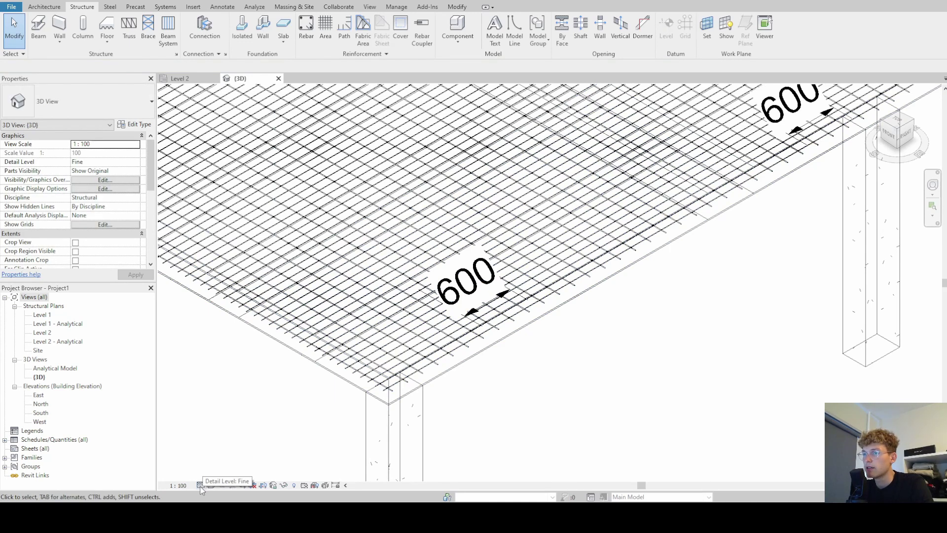
left_click(200, 486)
left_click(212, 475)
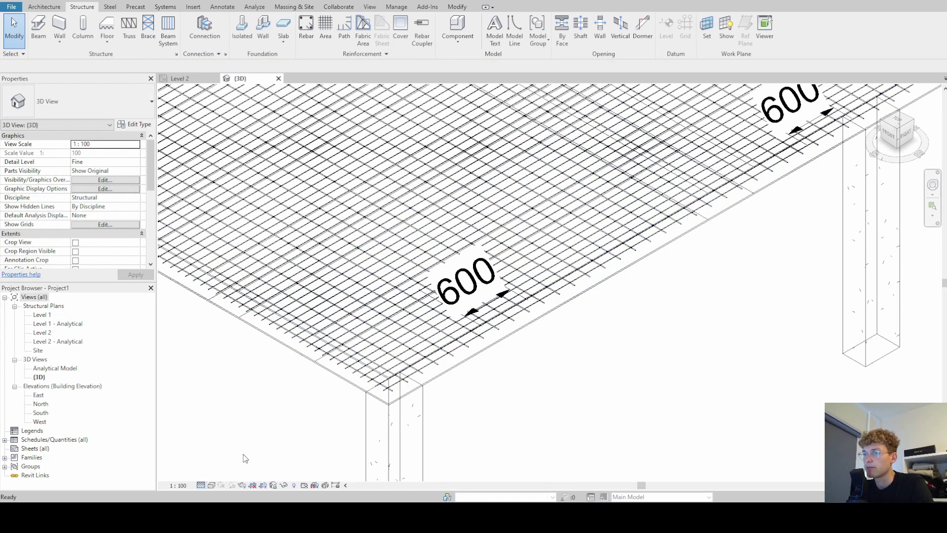
scroll(400, 373, "up", 3)
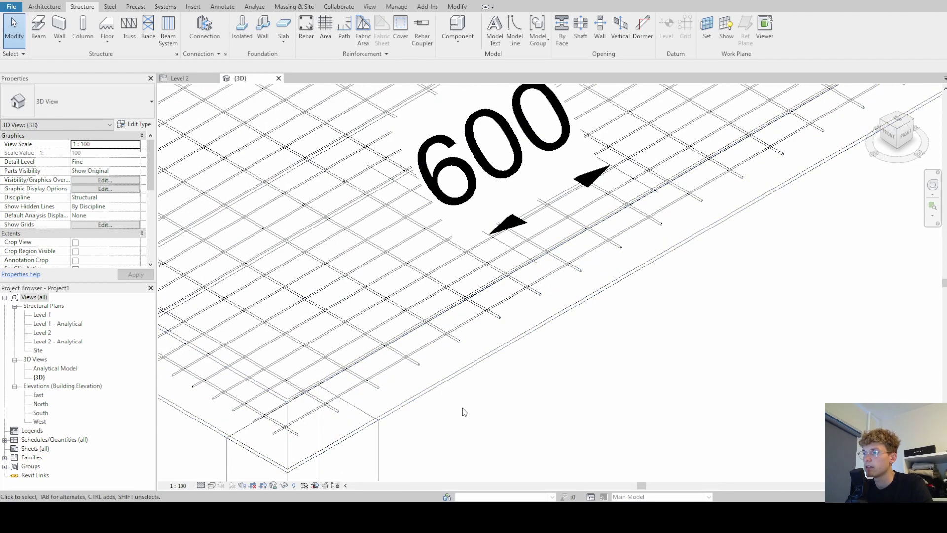
left_click(418, 366)
left_click(554, 410)
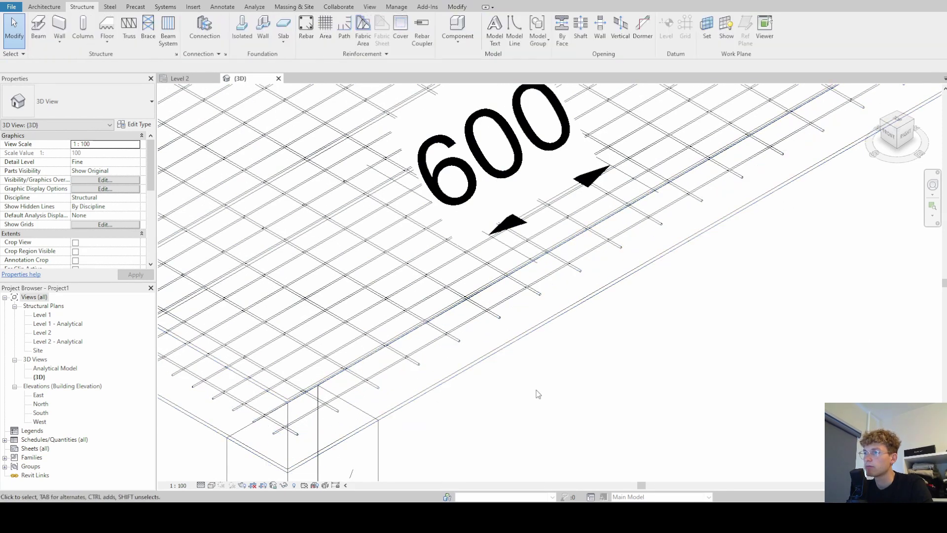
middle_click_drag(538, 395, 643, 336, "shift")
middle_click_drag(328, 328, 482, 331)
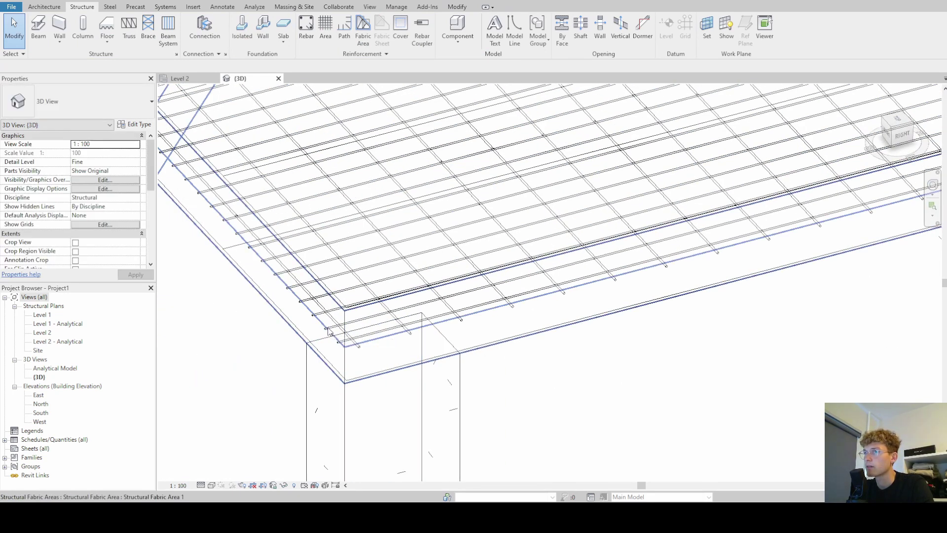
left_click(581, 413)
key("Escape")
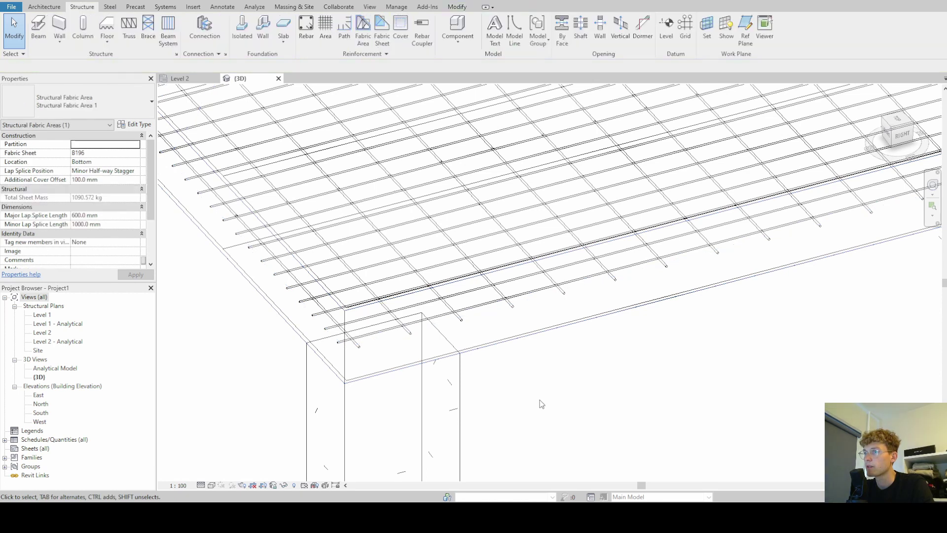
Set the 3D view's detail level to Coarse to compare how the fabric bars are drawn.
left_click(200, 485)
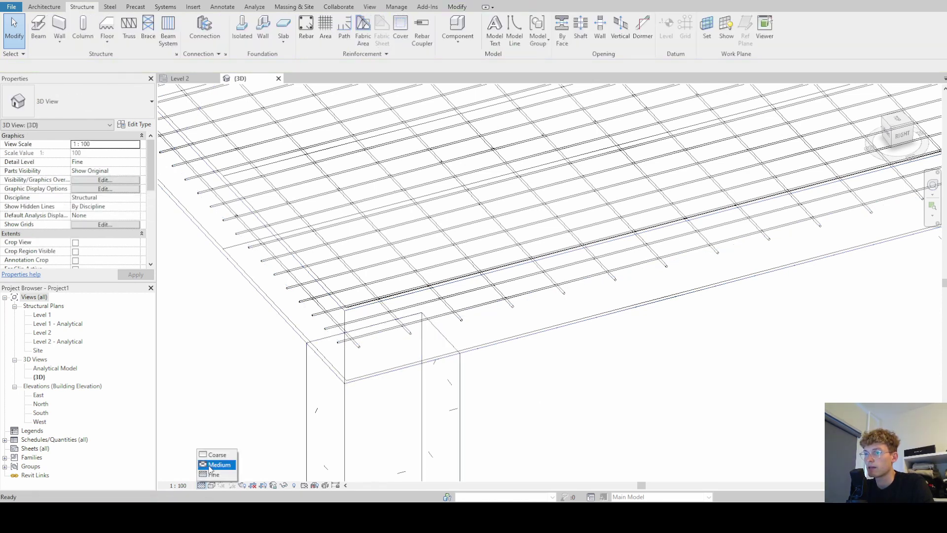
left_click(213, 473)
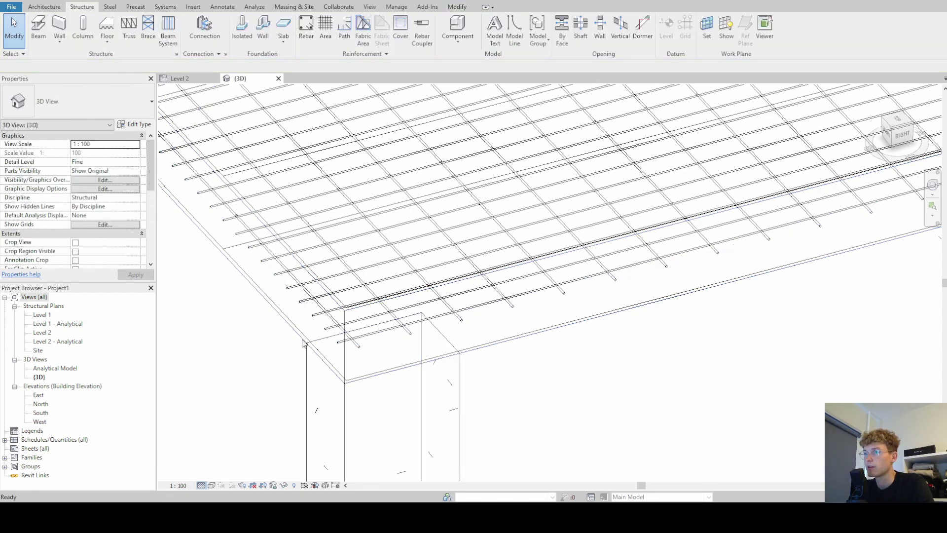
key("ctrl+z")
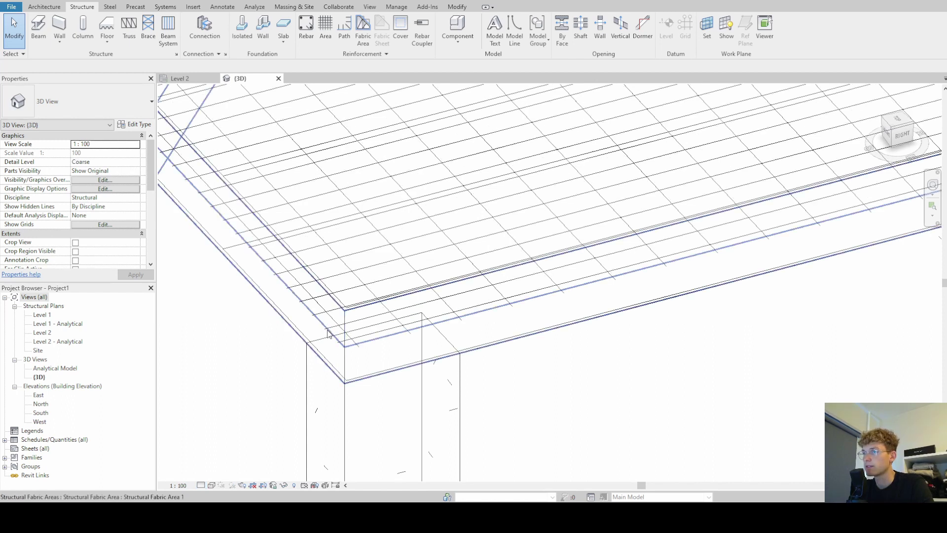
left_click(203, 379)
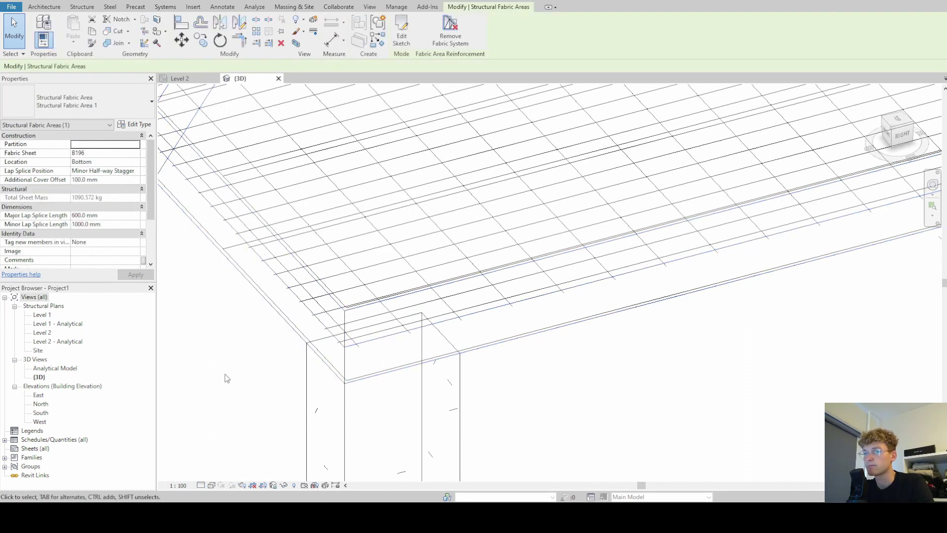